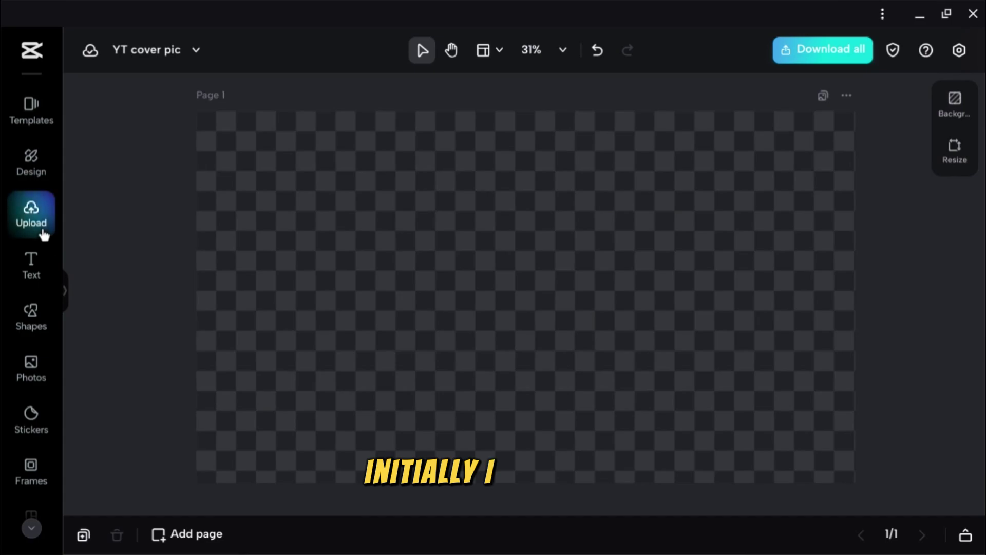
Examine the uploaded letter images in the project's media library from beginning to end.
{"action": "left_click", "coordinate": [43, 235]}
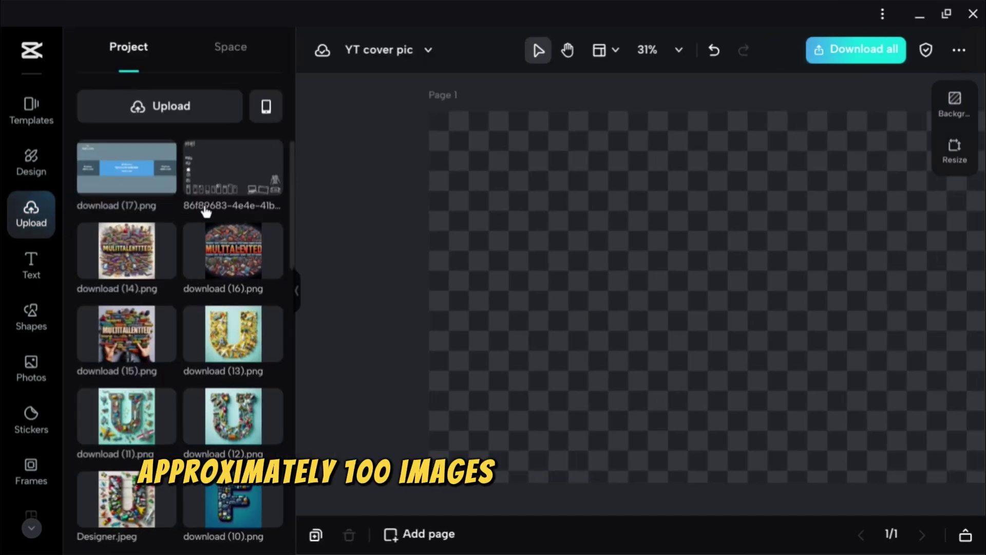
{"action": "scroll", "coordinate": [165, 341], "scroll_direction": "down", "scroll_amount": 4}
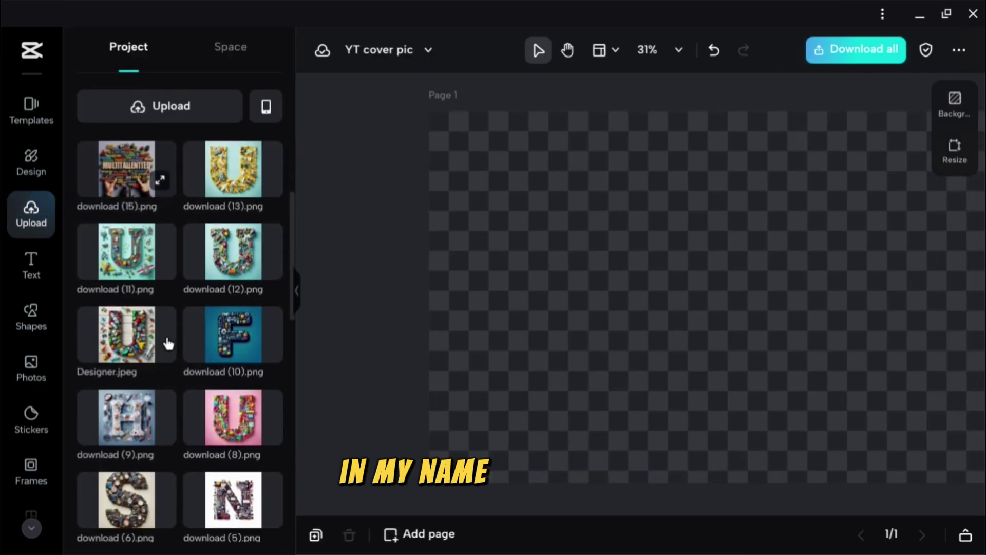
{"action": "scroll", "coordinate": [168, 343], "scroll_direction": "down", "scroll_amount": 5}
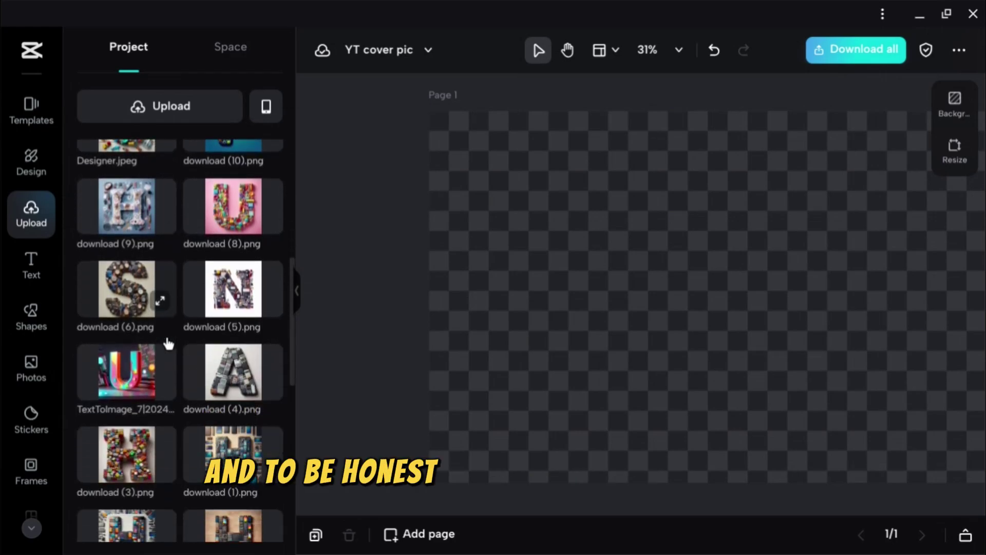
{"action": "scroll", "coordinate": [169, 343], "scroll_direction": "down", "scroll_amount": 4}
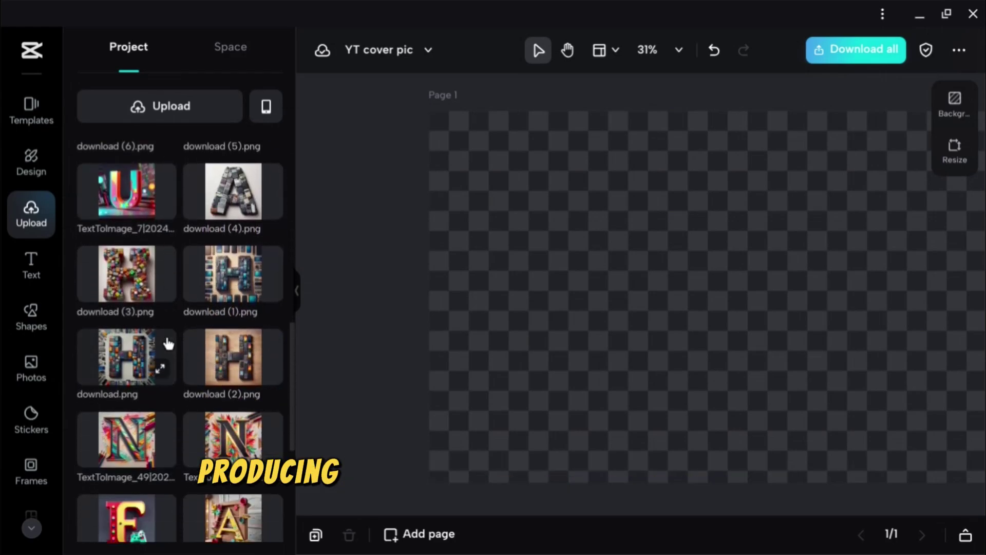
{"action": "scroll", "coordinate": [169, 344], "scroll_direction": "down", "scroll_amount": 6}
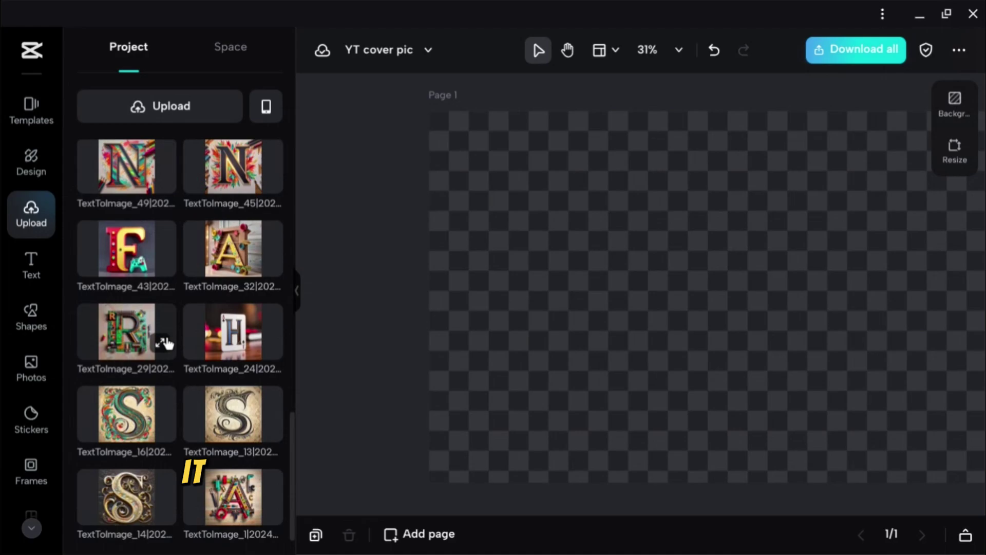
{"action": "scroll", "coordinate": [166, 343], "scroll_direction": "up", "scroll_amount": 2}
{"action": "scroll", "coordinate": [166, 343], "scroll_direction": "down", "scroll_amount": 2}
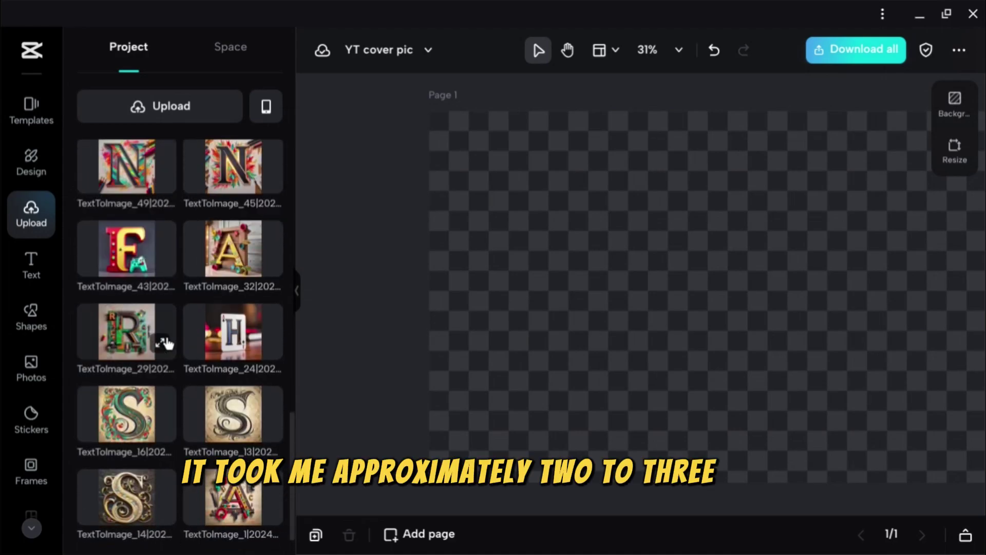
{"action": "scroll", "coordinate": [165, 343], "scroll_direction": "up", "scroll_amount": 15}
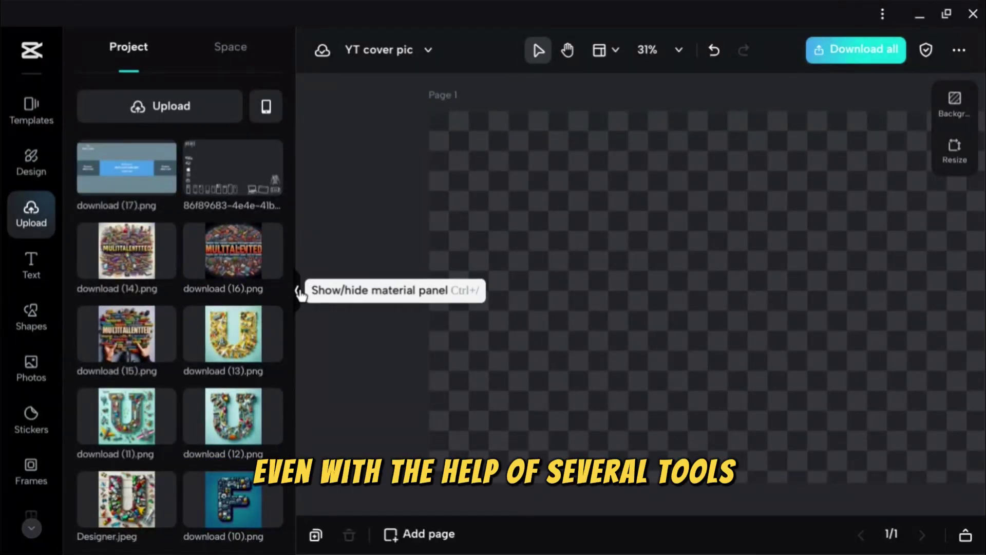
{"action": "left_click", "coordinate": [298, 292]}
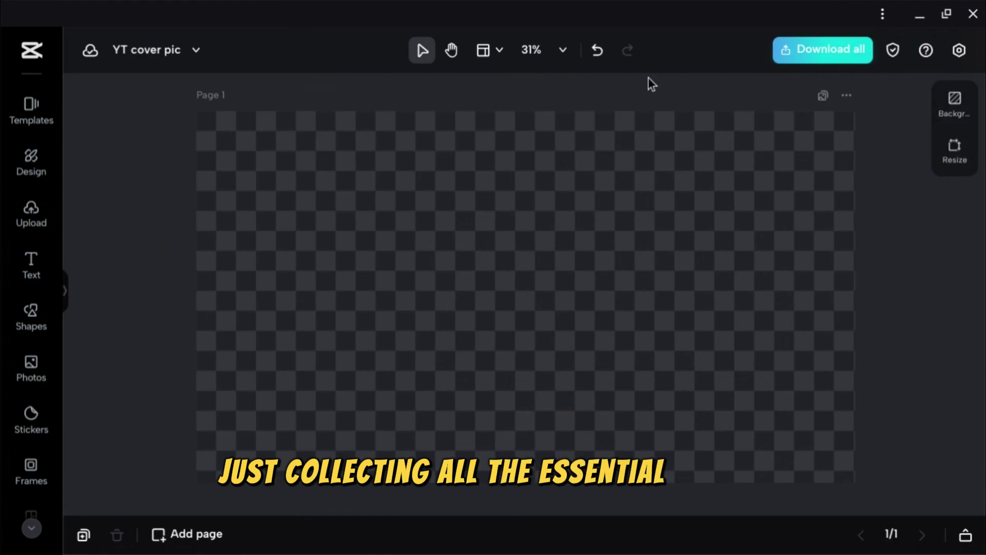
Undo the removal of the purple-to-cyan gradient background and of the first letter, the A made of tools.
{"action": "left_click", "coordinate": [599, 52]}
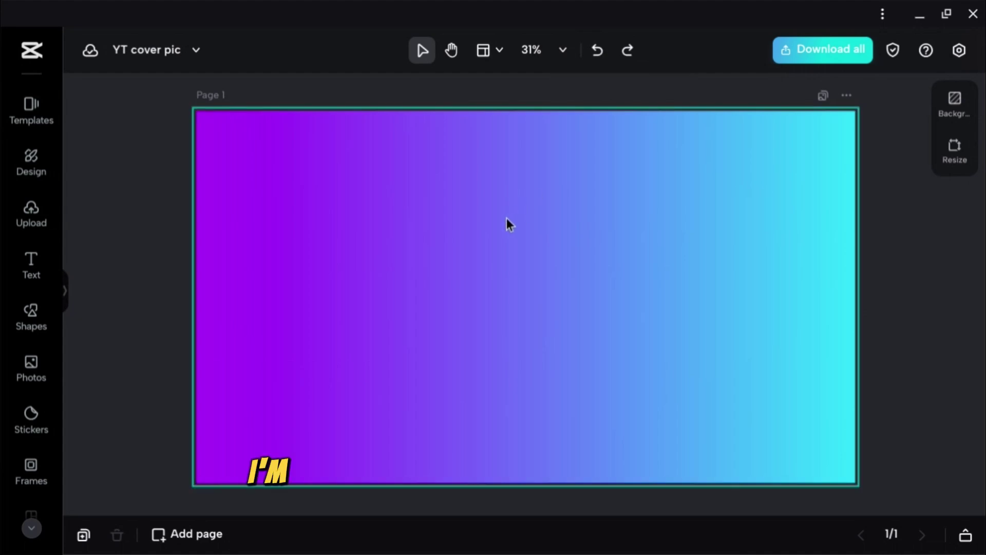
{"action": "scroll", "coordinate": [506, 218], "scroll_direction": "up", "scroll_amount": 3}
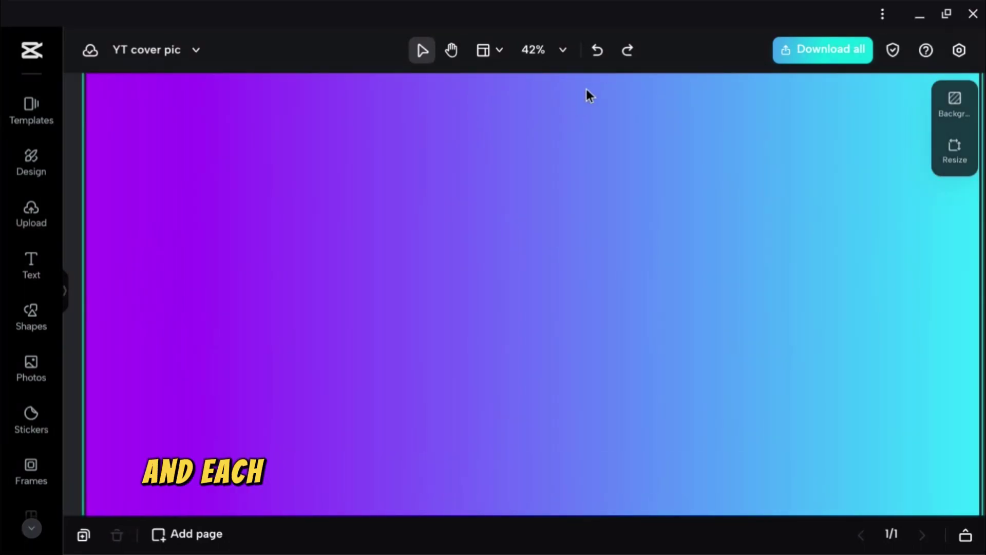
{"action": "left_click", "coordinate": [597, 51]}
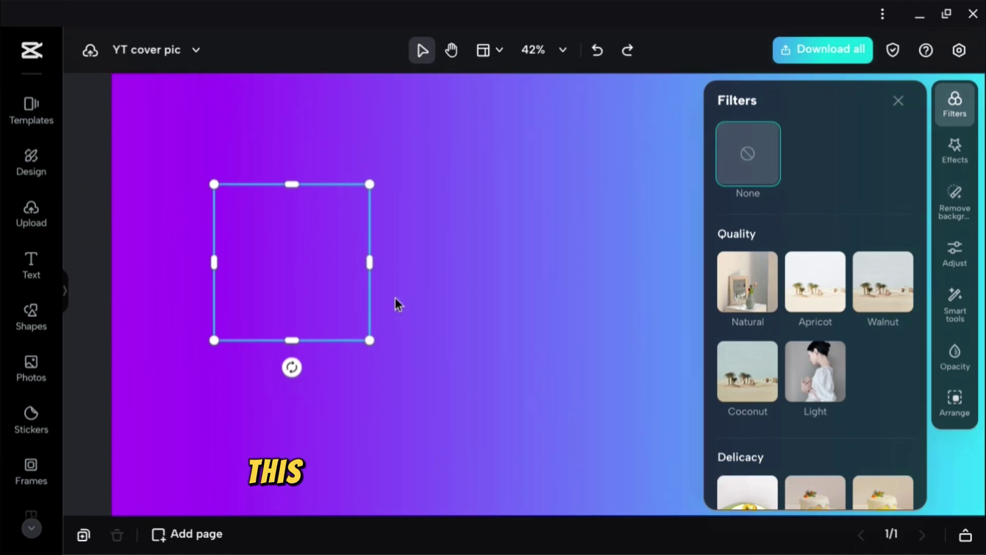
{"action": "scroll", "coordinate": [396, 297], "scroll_direction": "up", "scroll_amount": 3}
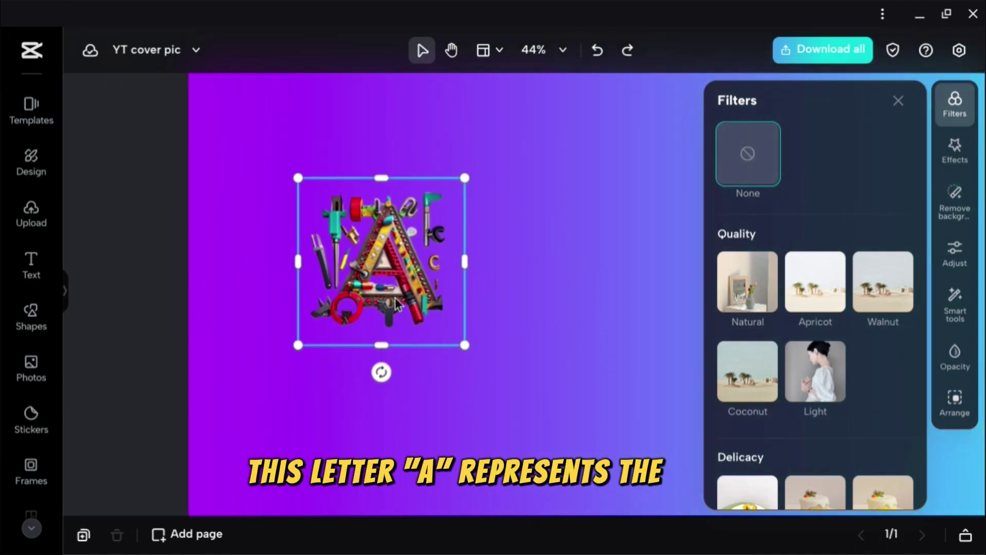
{"action": "scroll", "coordinate": [395, 297], "scroll_direction": "up", "scroll_amount": 1}
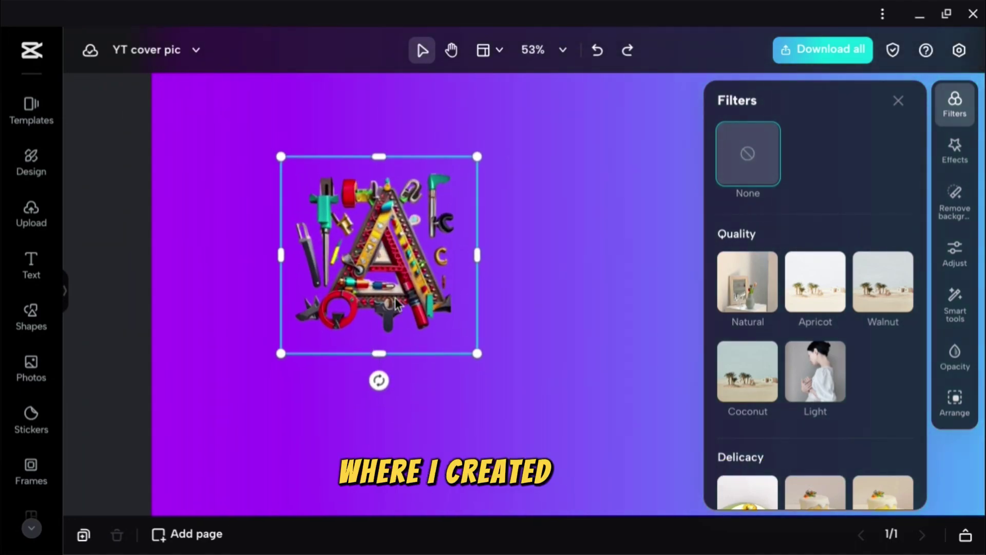
{"action": "left_click", "coordinate": [899, 102]}
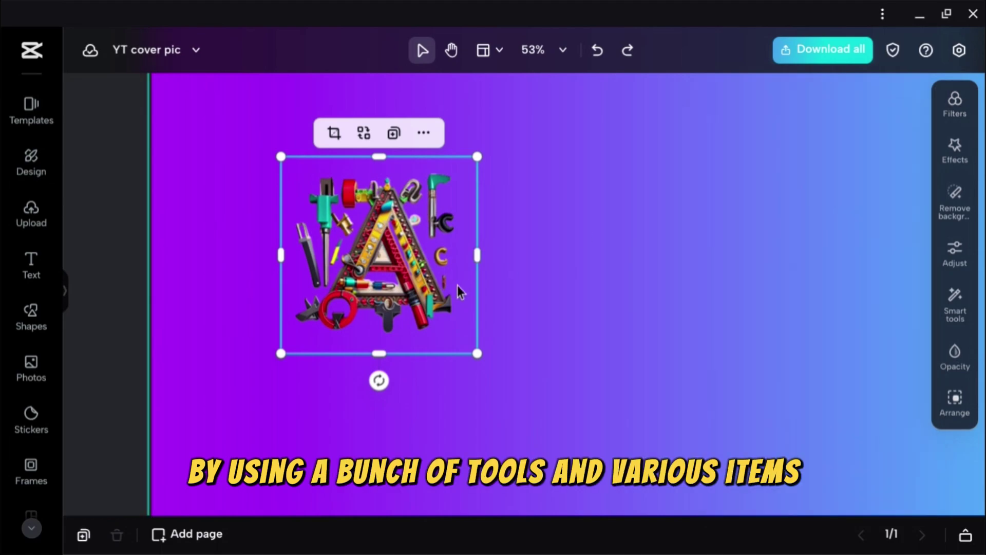
Undo the removal of the upper row's remaining letters, from the watch-covered S to the F with the game controller.
{"action": "key", "text": "ctrl+v"}
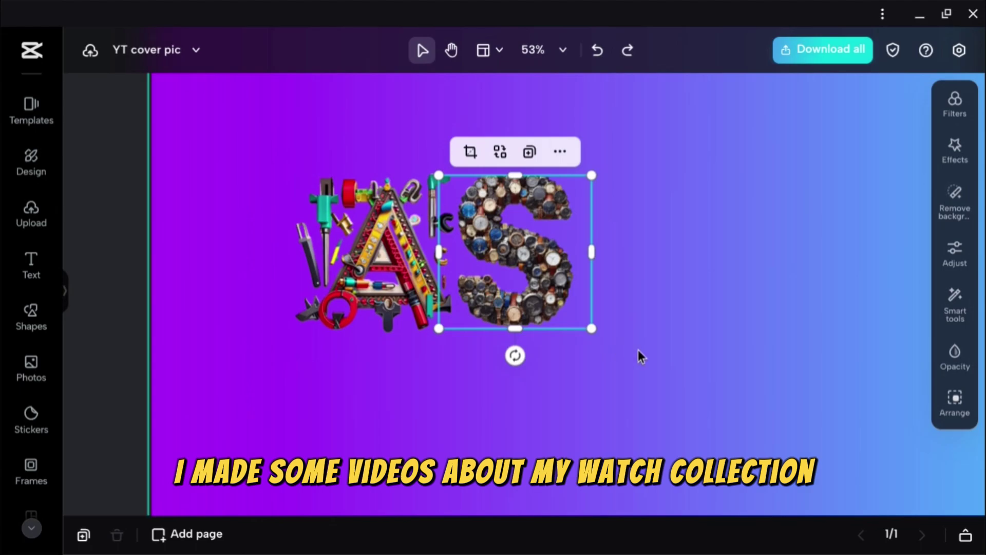
{"action": "scroll", "coordinate": [558, 325], "scroll_direction": "up", "scroll_amount": 2}
{"action": "scroll", "coordinate": [557, 325], "scroll_direction": "up", "scroll_amount": 2}
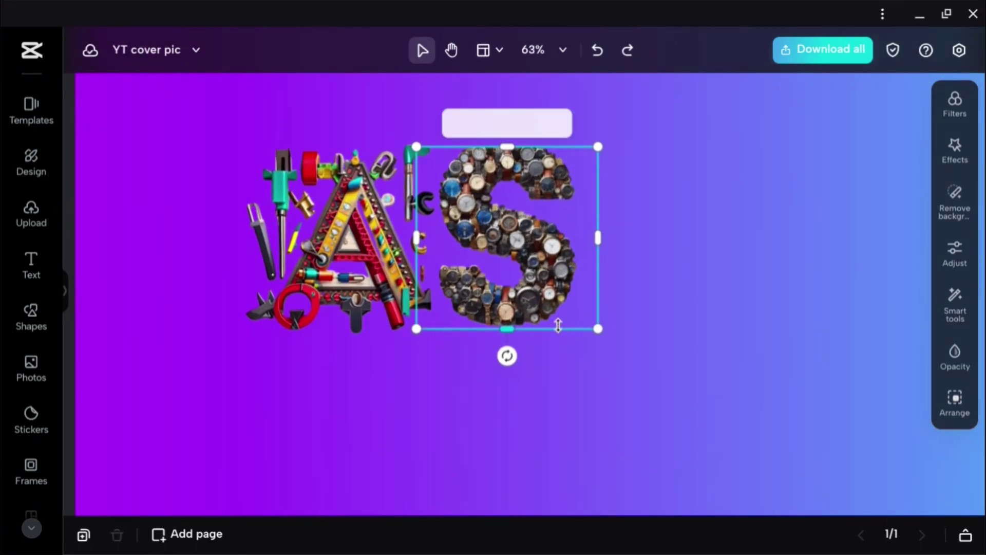
{"action": "scroll", "coordinate": [687, 258], "scroll_direction": "right", "scroll_amount": 3}
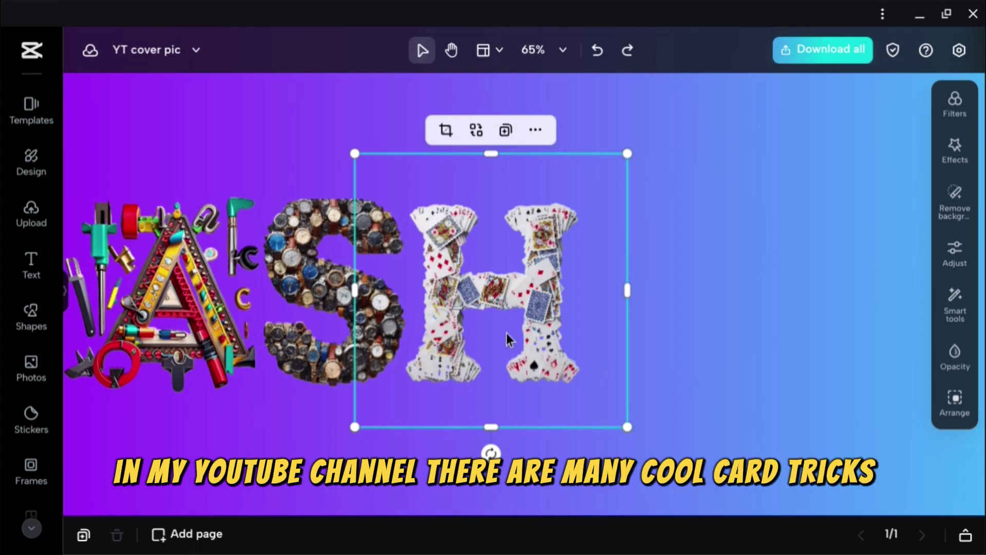
{"action": "scroll", "coordinate": [506, 332], "scroll_direction": "up", "scroll_amount": 3}
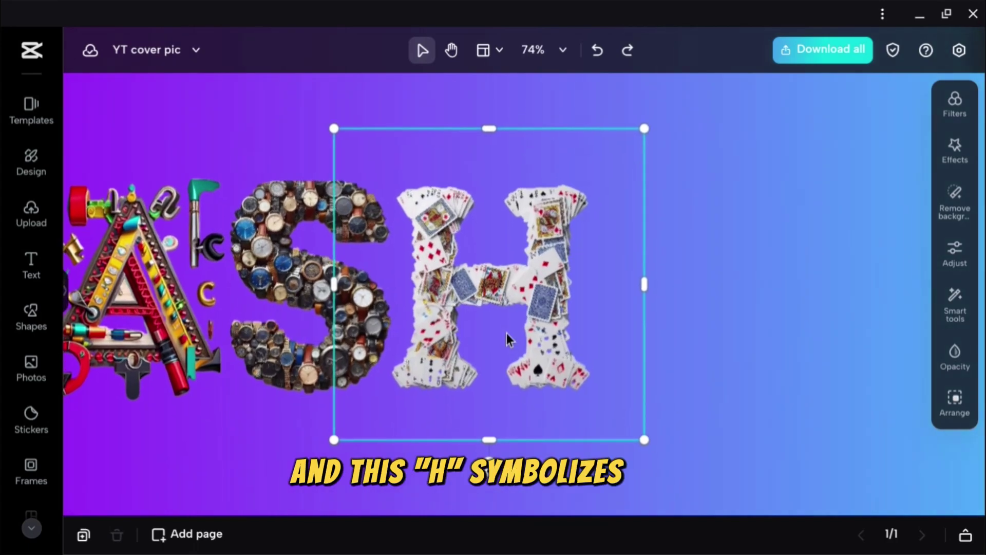
{"action": "scroll", "coordinate": [506, 333], "scroll_direction": "right", "scroll_amount": 4}
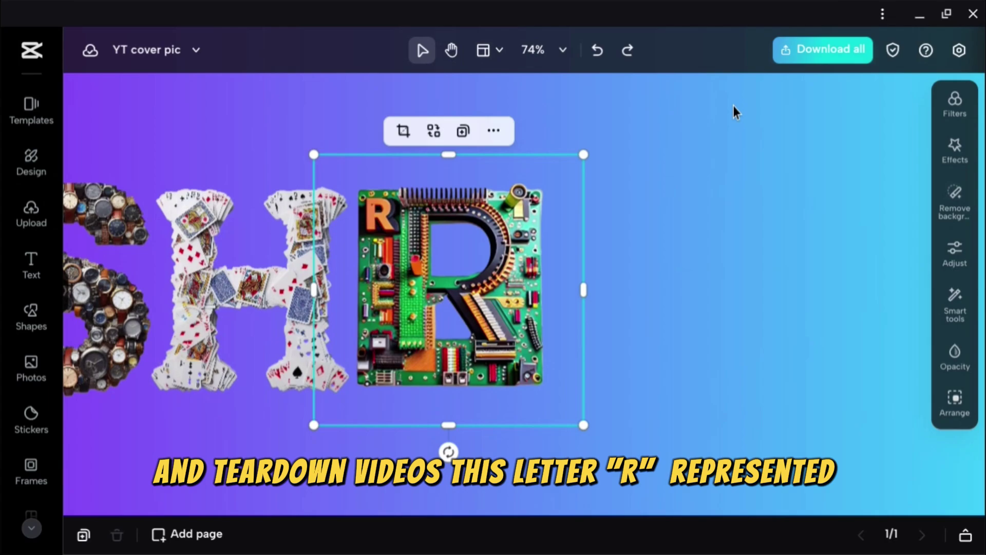
{"action": "scroll", "coordinate": [723, 126], "scroll_direction": "right", "scroll_amount": 4}
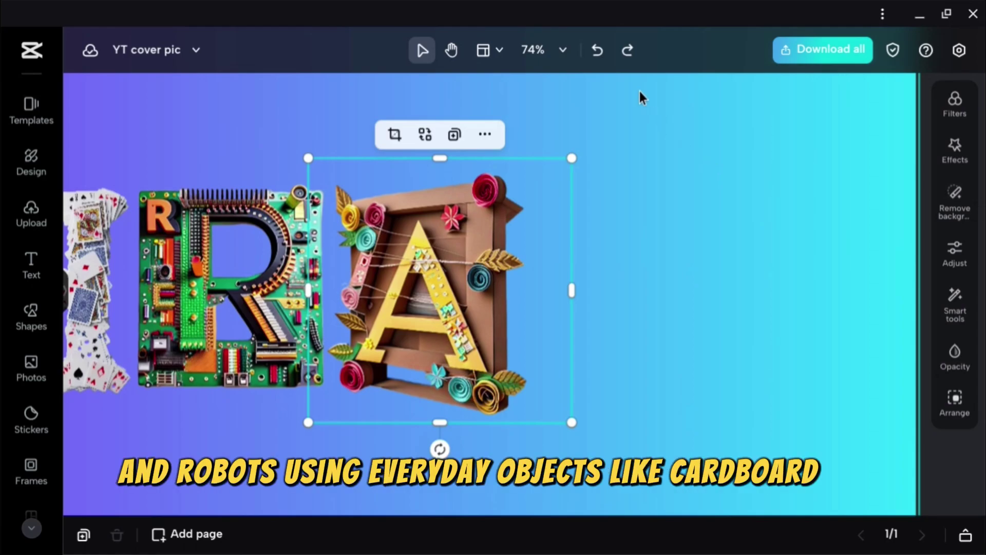
{"action": "left_click", "coordinate": [598, 51]}
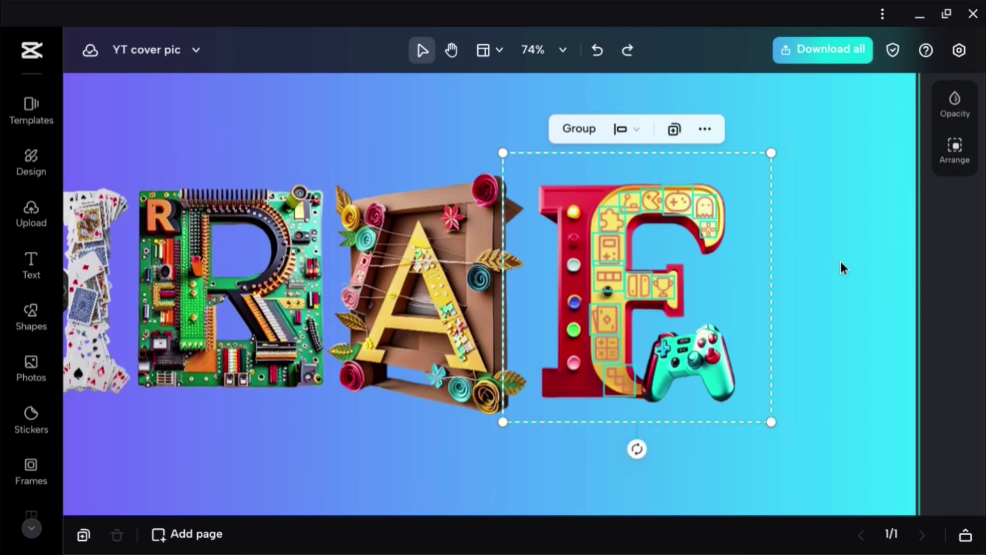
Undo the removal of the lower row's first letters: the gadget N, the toy-filled U and the puzzle-cube H.
{"action": "scroll", "coordinate": [840, 261], "scroll_direction": "right", "scroll_amount": 2}
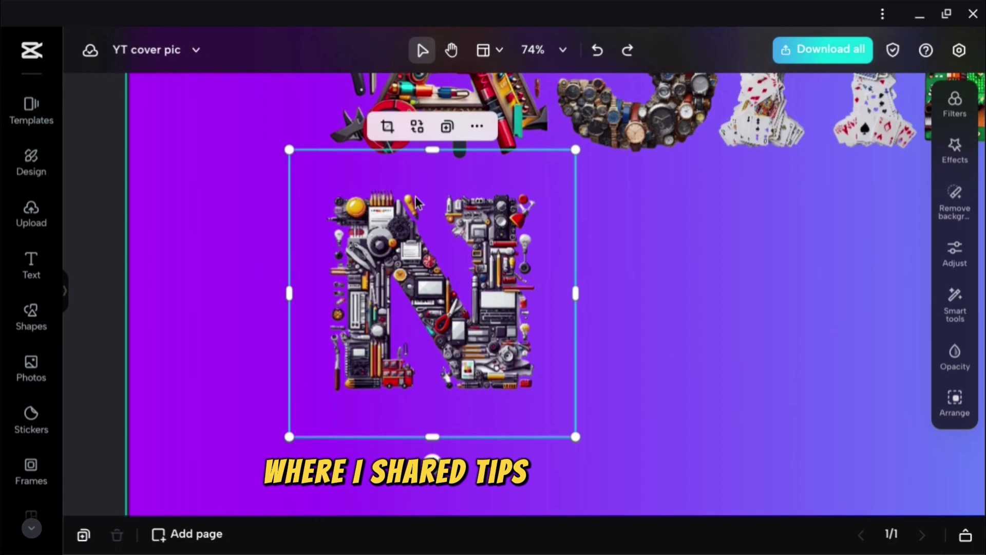
{"action": "scroll", "coordinate": [416, 201], "scroll_direction": "up", "scroll_amount": 1}
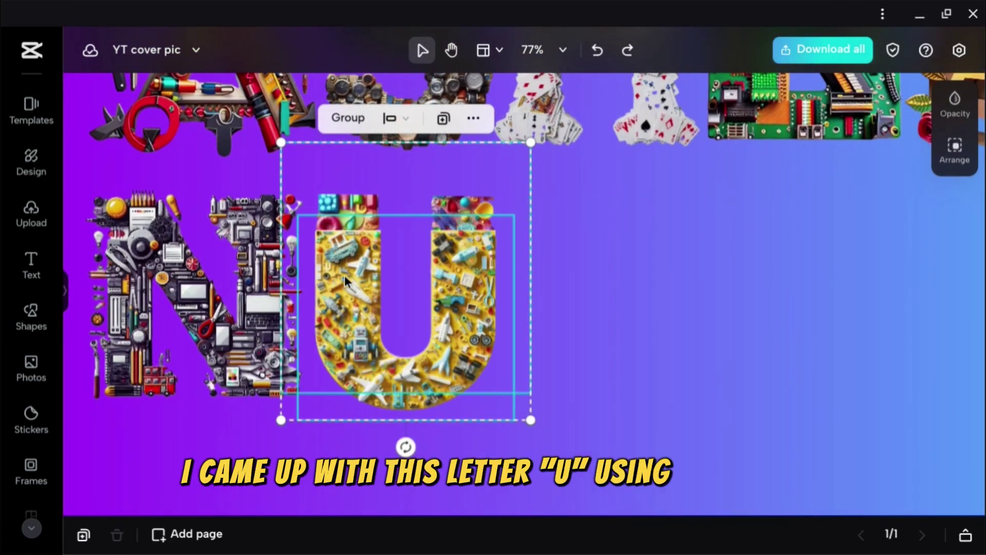
{"action": "scroll", "coordinate": [344, 277], "scroll_direction": "up", "scroll_amount": 2}
{"action": "scroll", "coordinate": [344, 275], "scroll_direction": "up", "scroll_amount": 3}
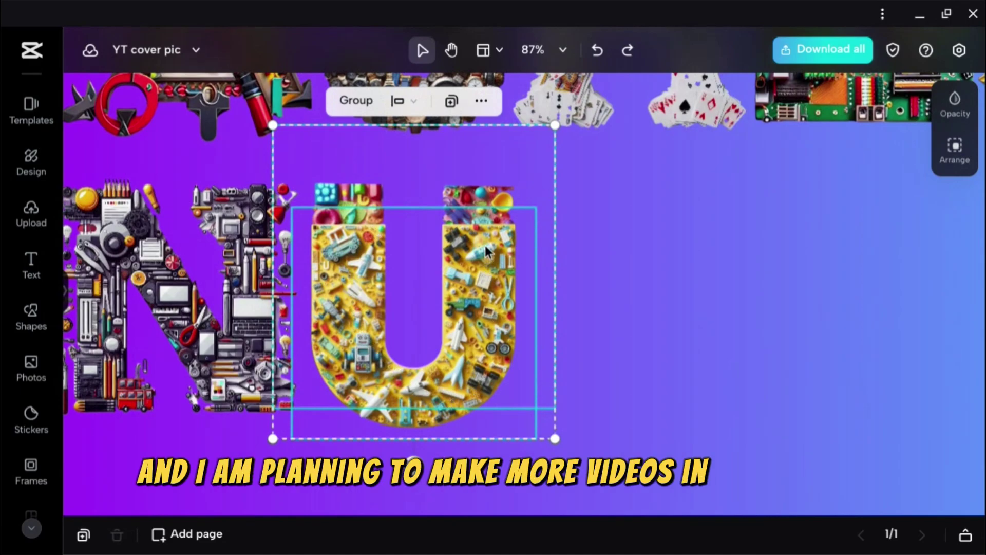
{"action": "left_click", "coordinate": [597, 50]}
{"action": "left_click", "coordinate": [597, 49]}
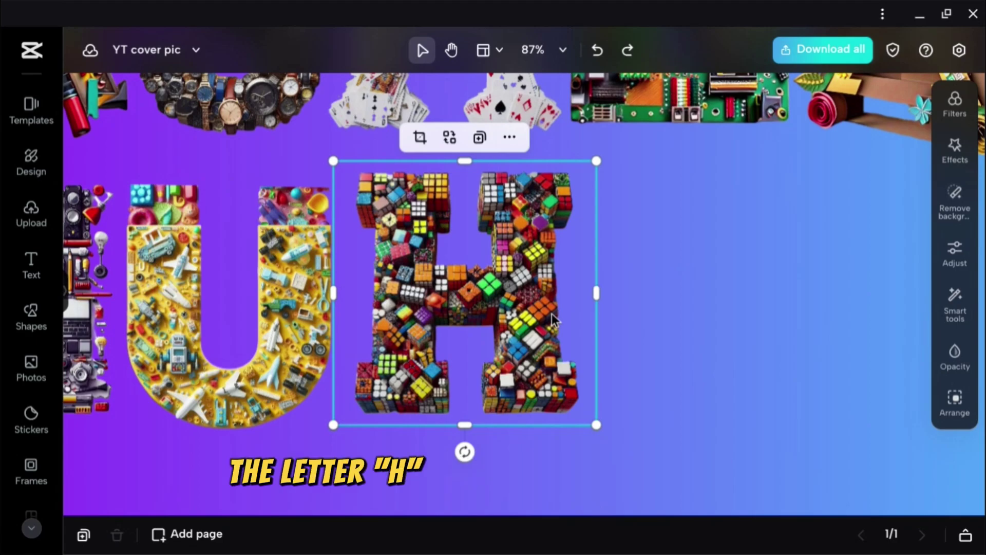
Undo the removal of the lower row's last letters, ending with the ornate gold S and the phone-covered H, and clear the selection.
{"action": "scroll", "coordinate": [551, 313], "scroll_direction": "right", "scroll_amount": 5}
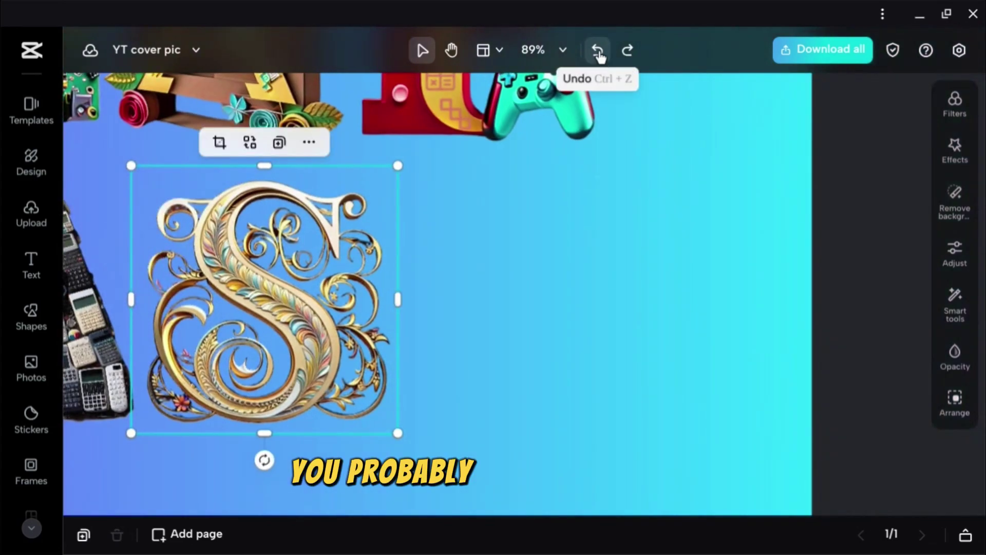
{"action": "left_click", "coordinate": [598, 49]}
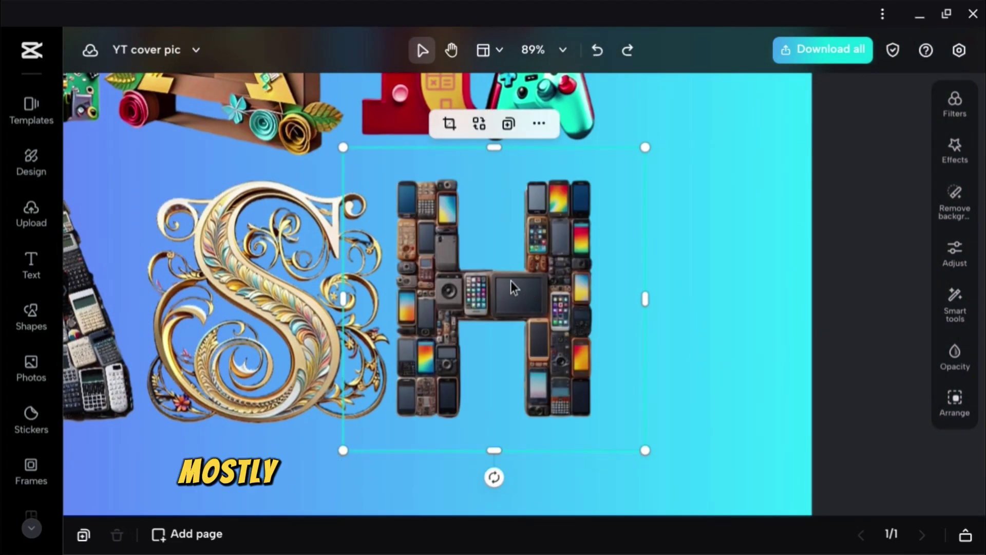
{"action": "scroll", "coordinate": [498, 317], "scroll_direction": "up", "scroll_amount": 2}
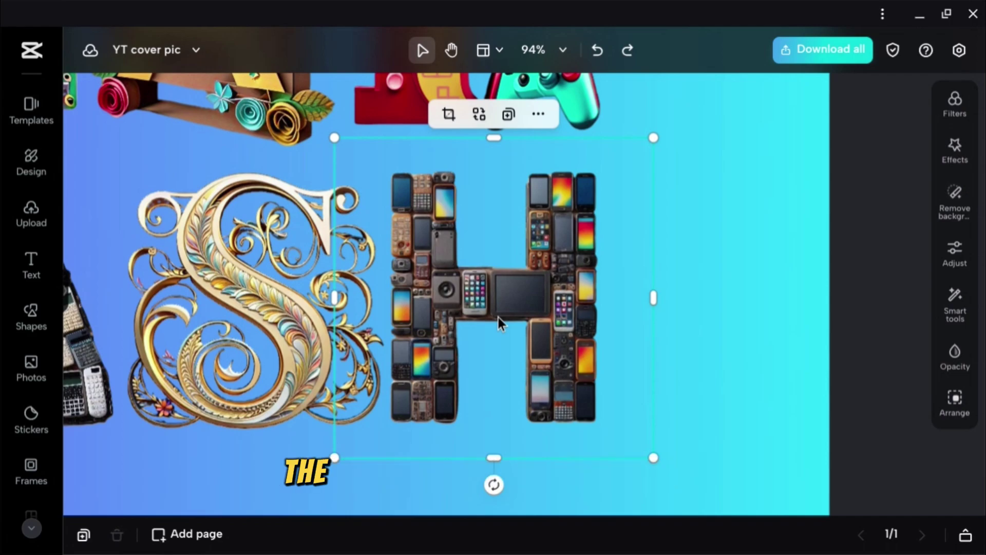
{"action": "scroll", "coordinate": [498, 316], "scroll_direction": "down", "scroll_amount": 10}
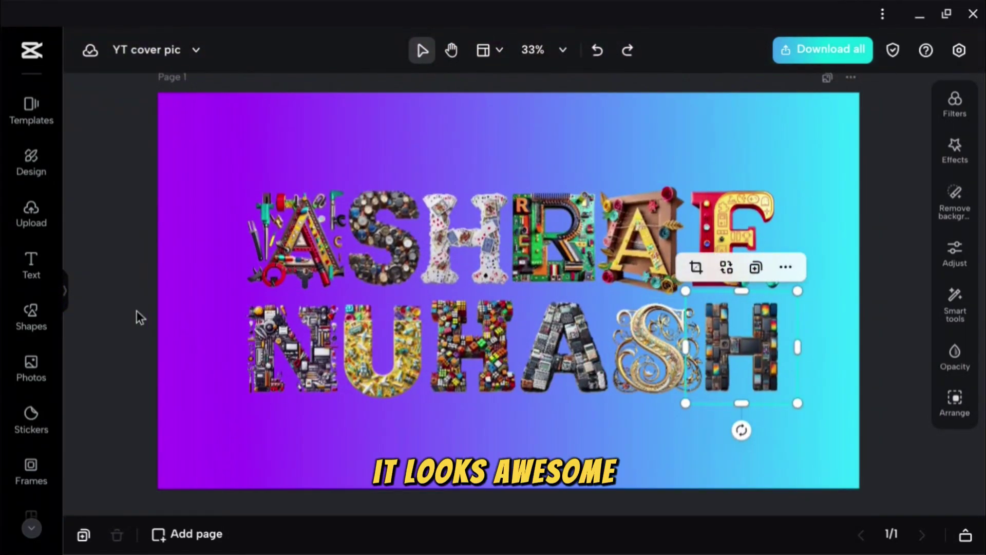
{"action": "left_click", "coordinate": [137, 312]}
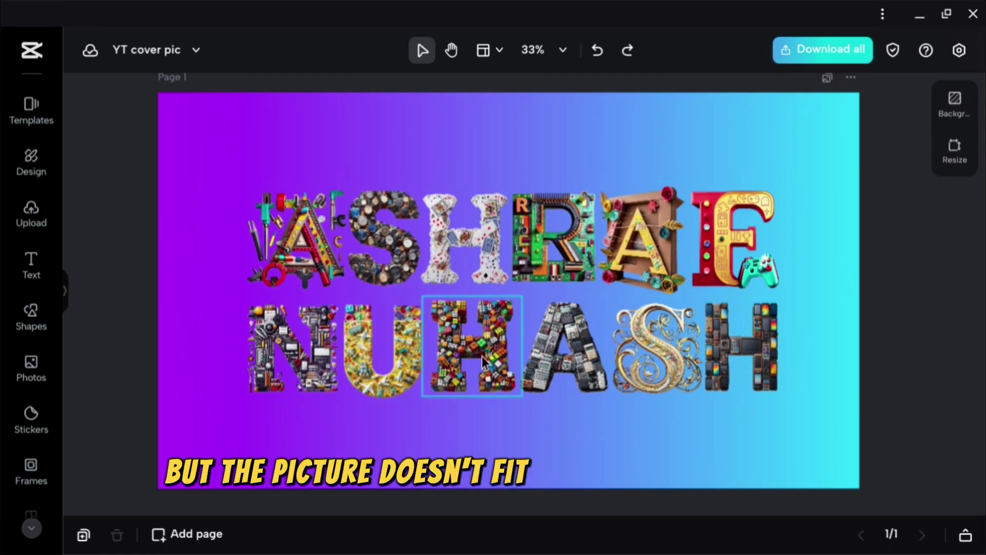
Add the channel-cover size guide download (17).png to the page and enlarge it to the full page width.
{"action": "left_click", "coordinate": [31, 213]}
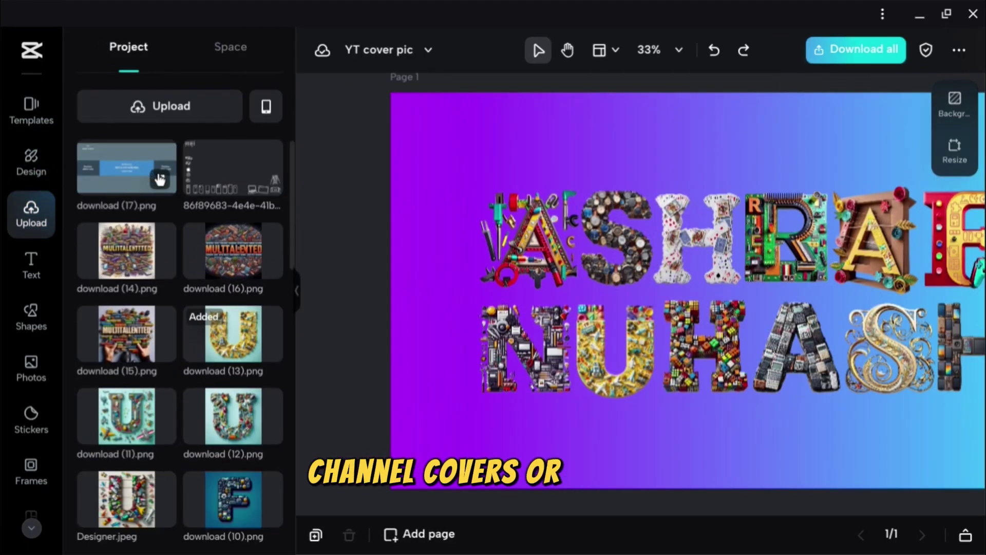
{"action": "mouse_move", "coordinate": [127, 167]}
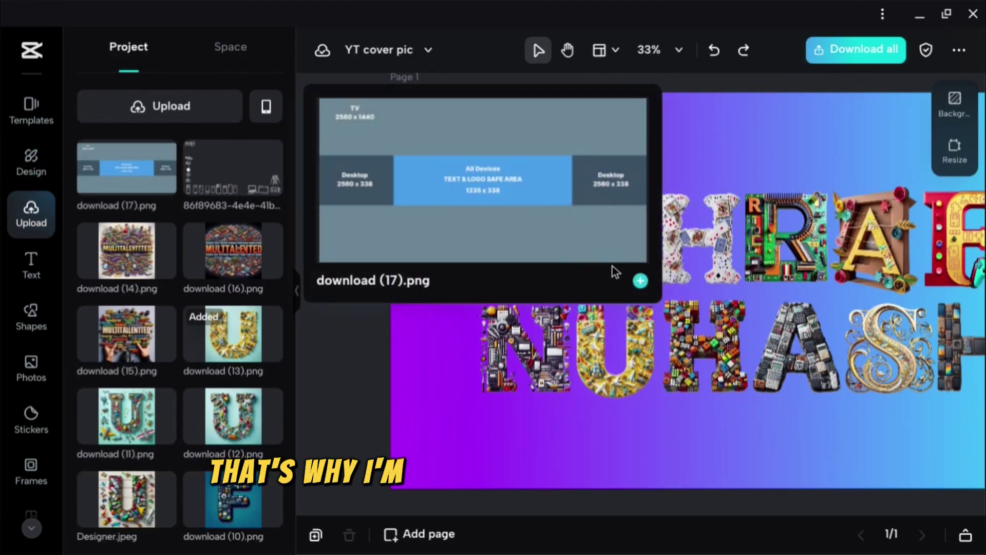
{"action": "left_click", "coordinate": [640, 281]}
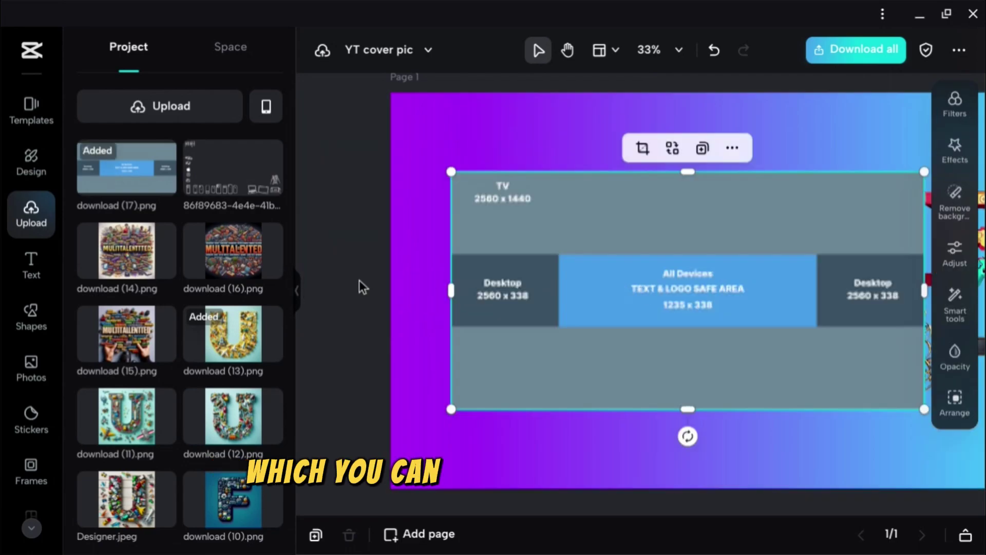
{"action": "left_click", "coordinate": [297, 291]}
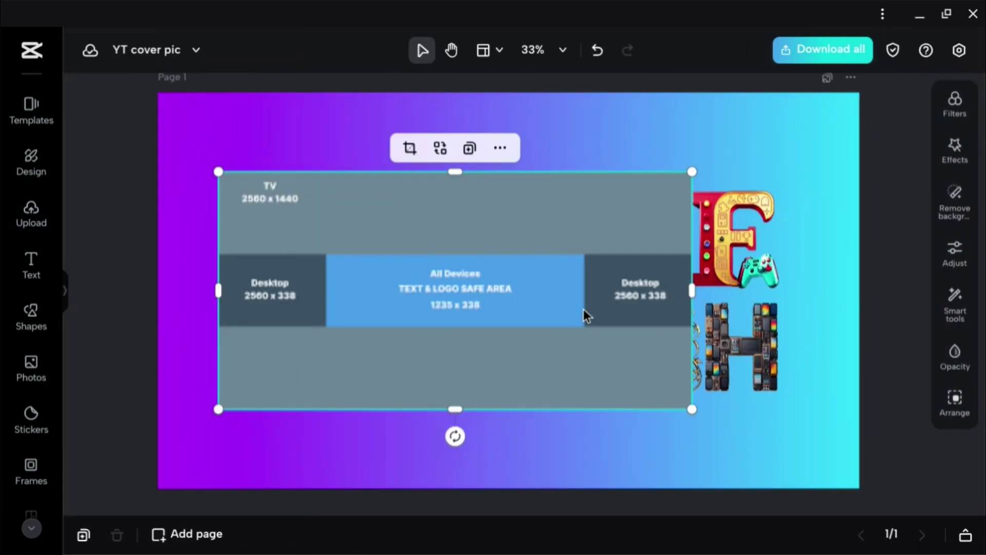
{"action": "left_click_drag", "start_coordinate": [585, 315], "coordinate": [652, 383]}
{"action": "left_click", "coordinate": [652, 383]}
Lower the size guide image's opacity and arrange it behind the letters.
{"action": "left_click", "coordinate": [955, 355]}
{"action": "right_click", "coordinate": [422, 170]}
{"action": "mouse_move", "coordinate": [557, 359]}
{"action": "left_click", "coordinate": [711, 445]}
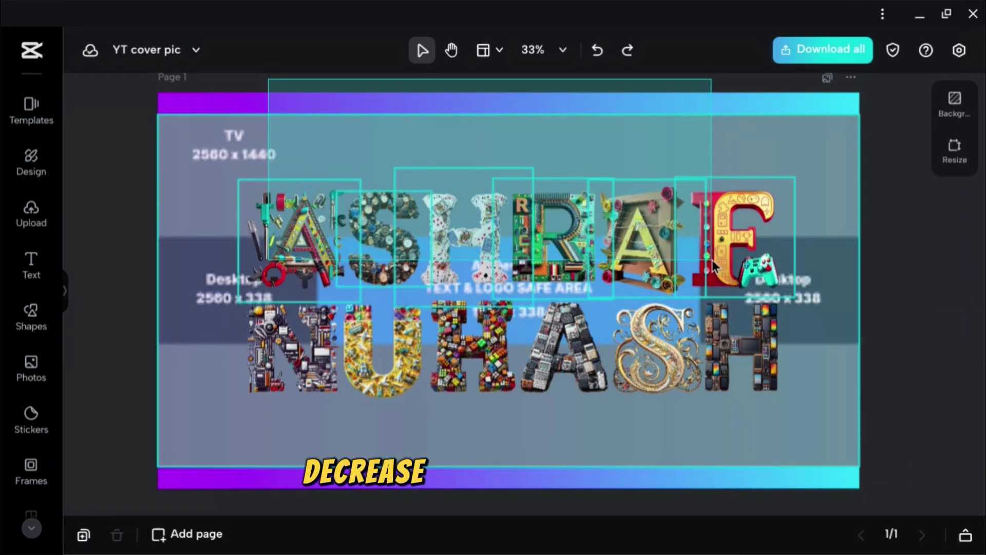
Lock the size guide image and shrink each row of letters to about 650 px wide.
{"action": "left_click", "coordinate": [214, 257]}
{"action": "key", "text": "ctrl+shift+l"}
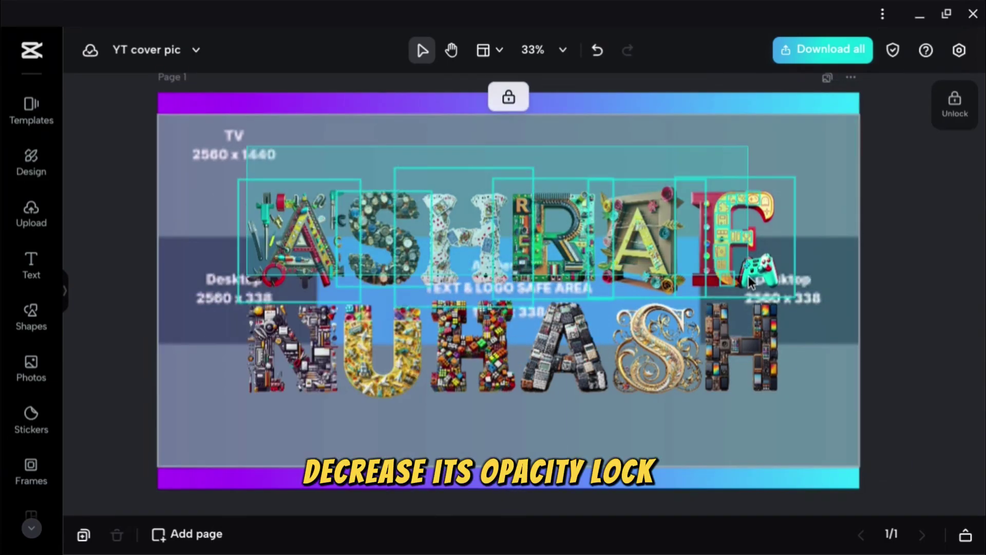
{"action": "left_click_drag", "start_coordinate": [238, 168], "coordinate": [473, 221]}
{"action": "left_click_drag", "start_coordinate": [227, 298], "coordinate": [700, 315]}
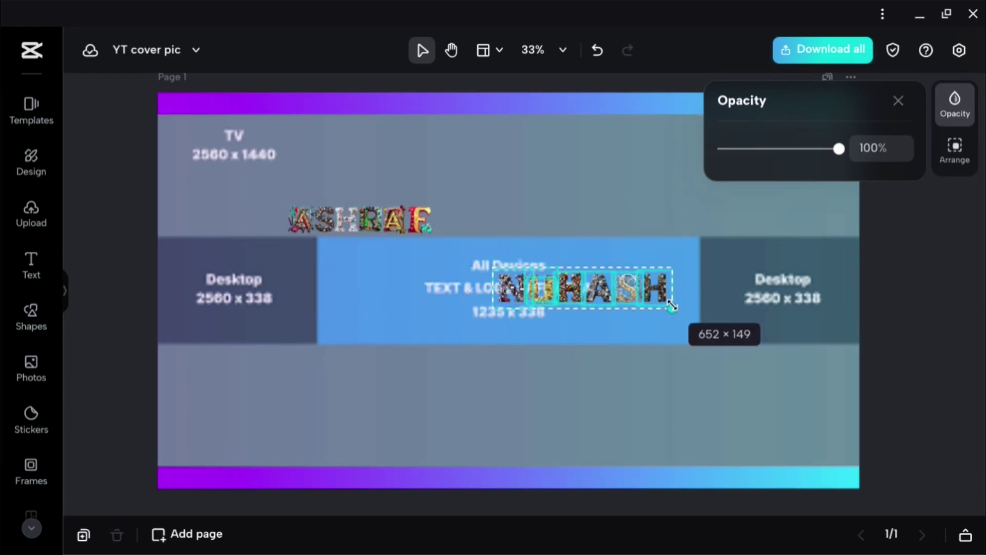
Place the two words side by side in the text and logo safe area and enlarge the second to about 625 × 143.
{"action": "left_click_drag", "start_coordinate": [411, 328], "coordinate": [393, 324]}
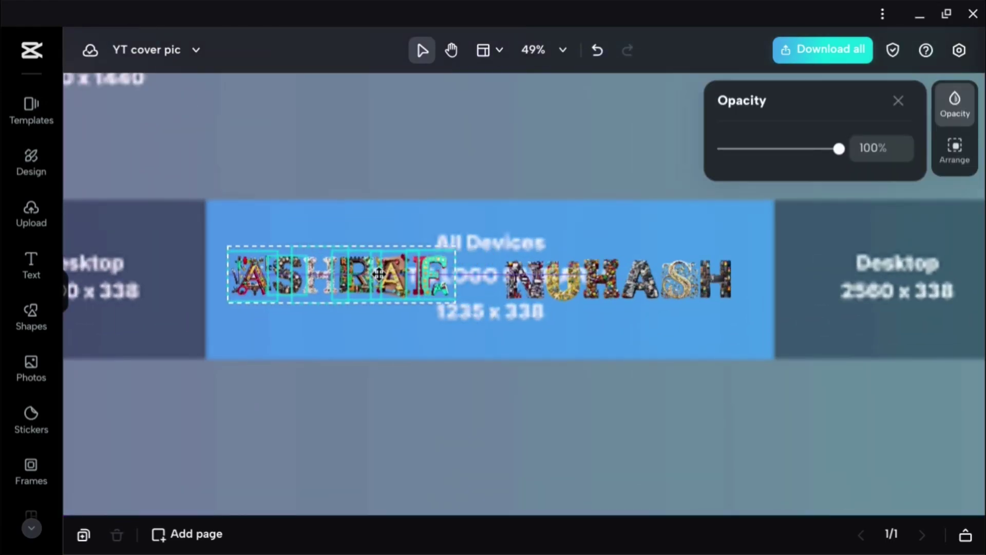
{"action": "left_click_drag", "start_coordinate": [733, 301], "coordinate": [749, 308]}
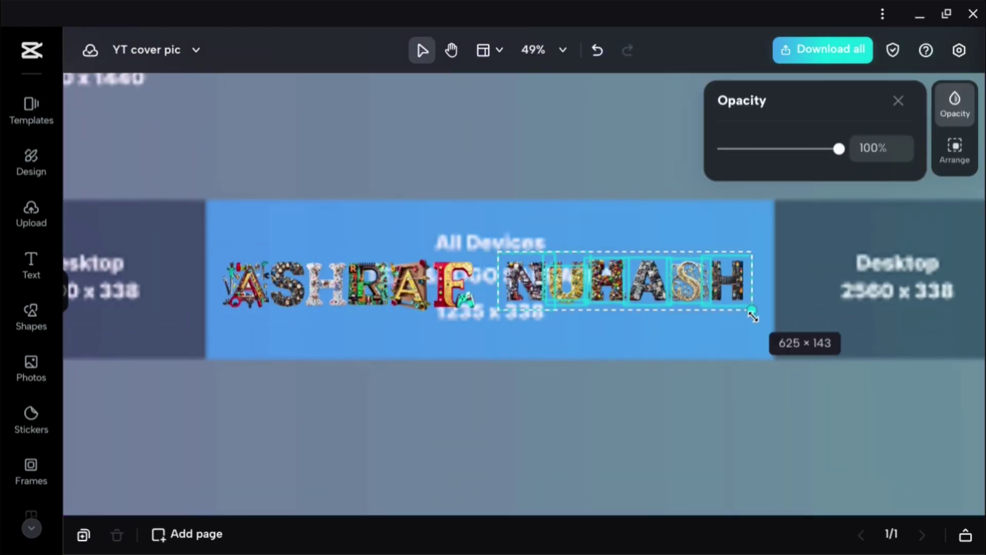
{"action": "left_click", "coordinate": [552, 440]}
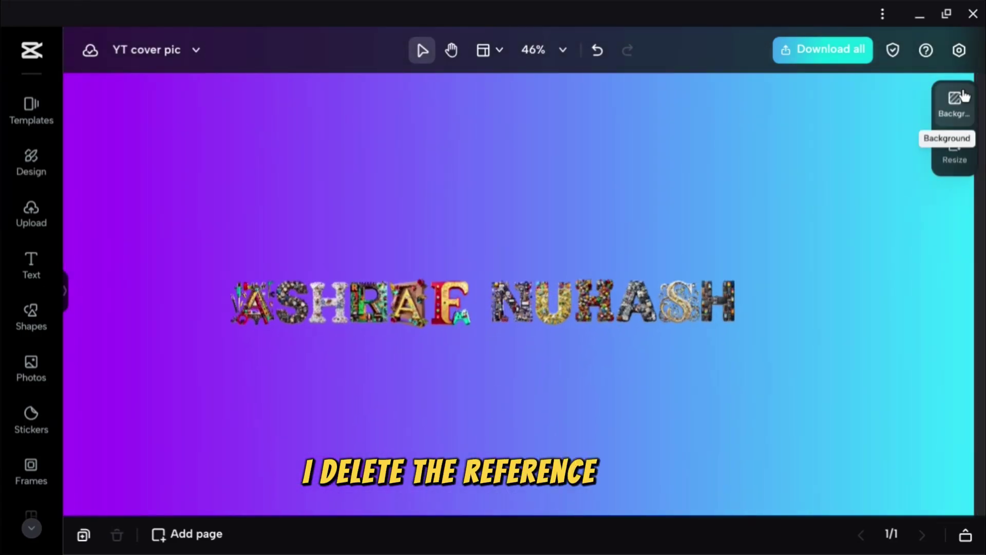
{"action": "left_click", "coordinate": [955, 99]}
{"action": "left_click", "coordinate": [502, 100]}
{"action": "left_click", "coordinate": [546, 238]}
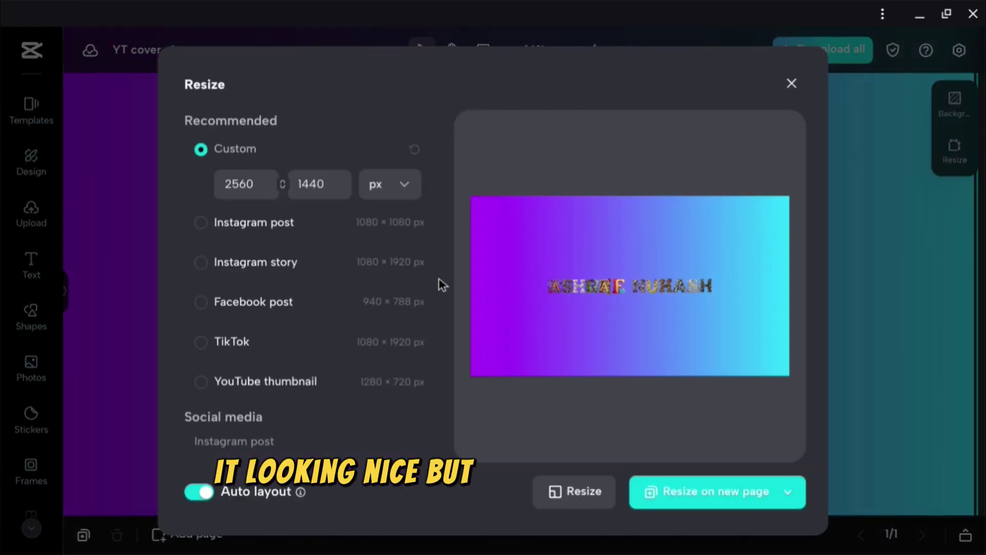
{"action": "scroll", "coordinate": [302, 359], "scroll_direction": "down", "scroll_amount": 5}
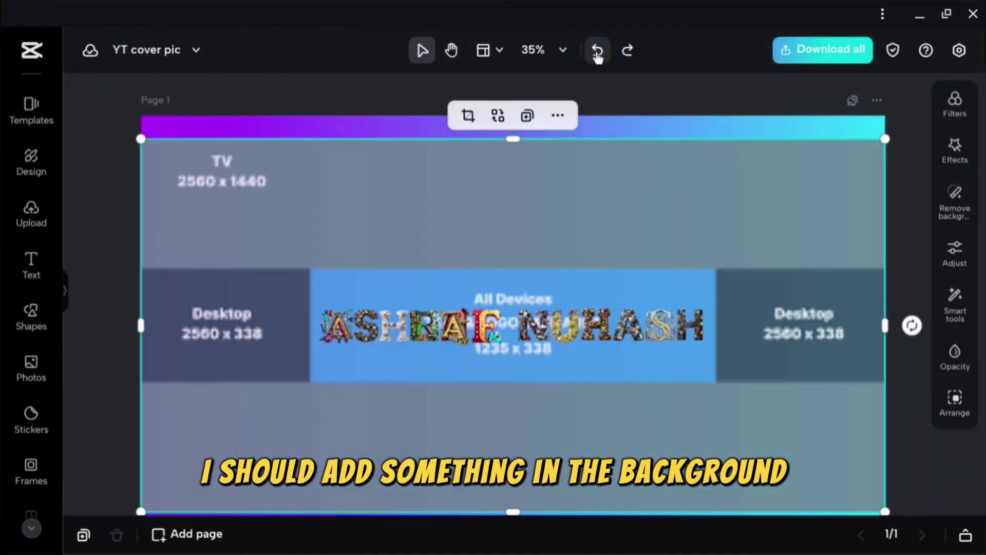
Enlarge the blue-jacket cartoon figure in front of the first letter to slightly more than 104 × 155.
{"action": "left_click", "coordinate": [599, 305]}
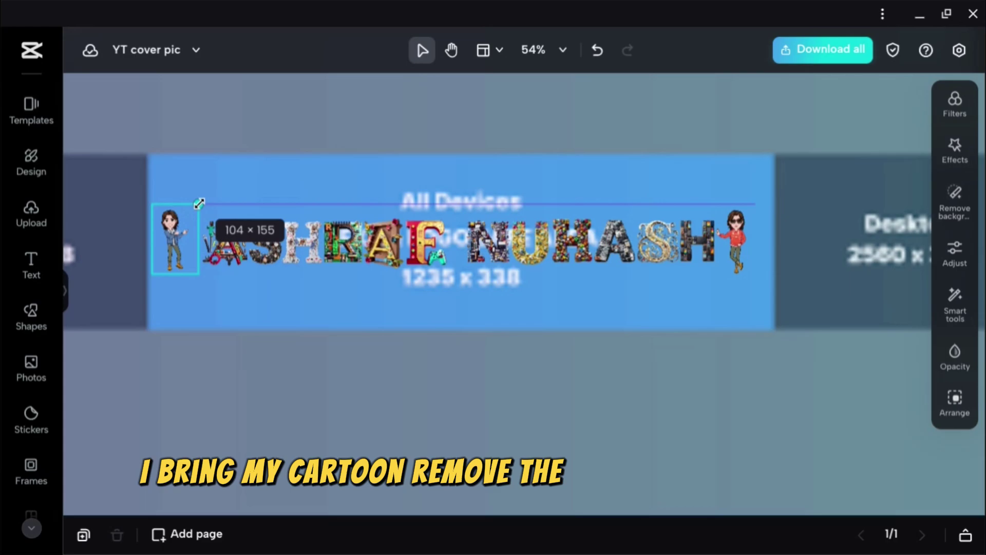
{"action": "left_click_drag", "start_coordinate": [198, 205], "coordinate": [205, 194]}
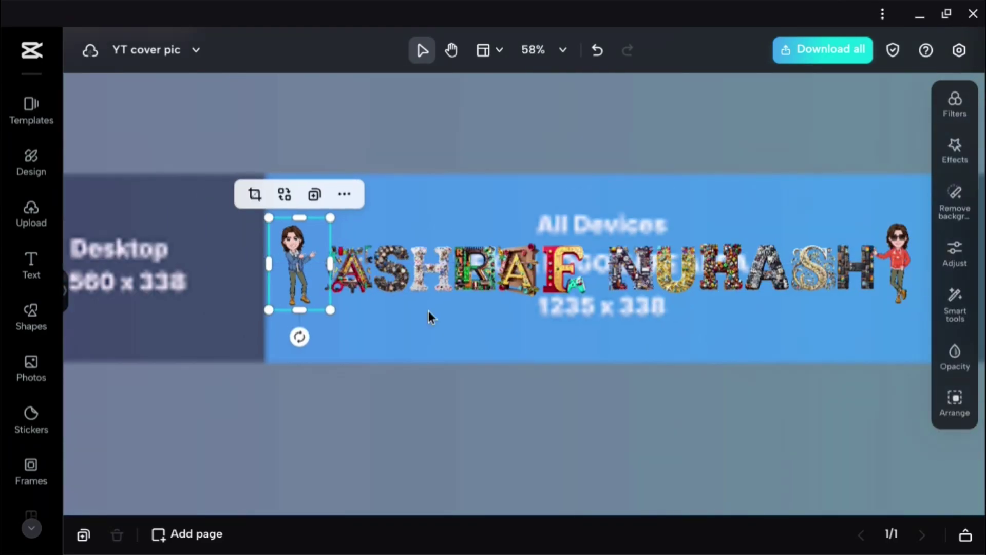
Download the current design, with the size guide still in place, as an image.
{"action": "key", "text": "ctrl+a"}
{"action": "left_click", "coordinate": [842, 58]}
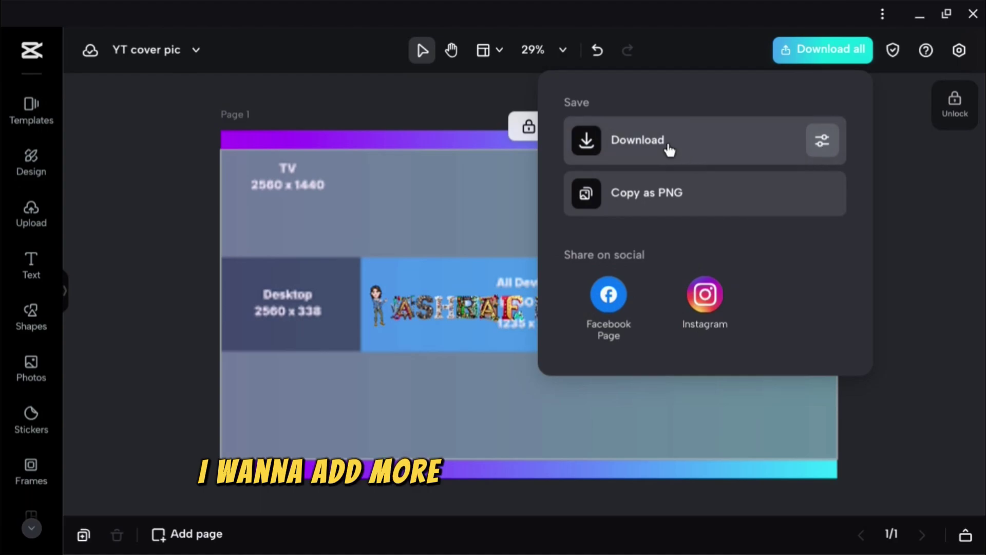
{"action": "left_click", "coordinate": [601, 140]}
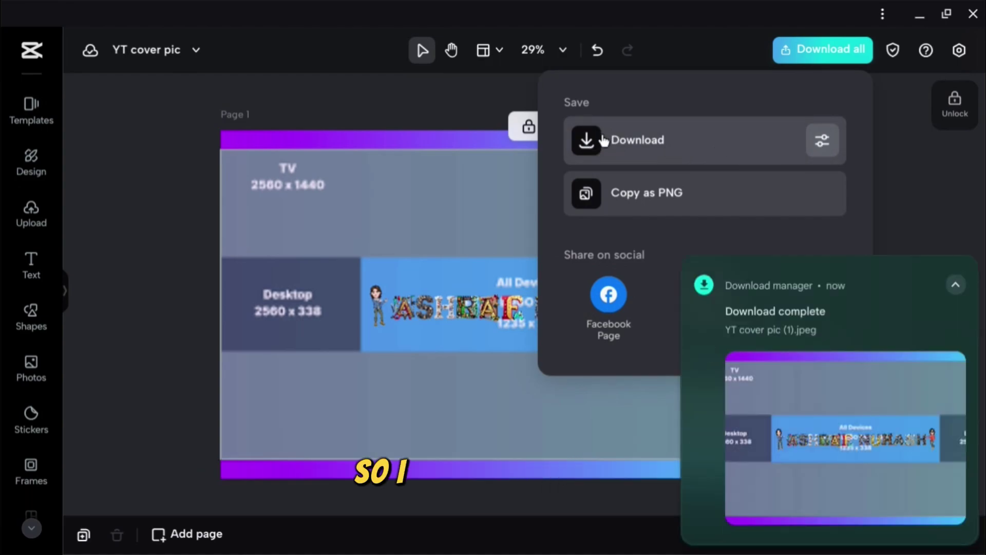
Switch to YouTube and examine the channel's home page and its latest videos for background drawing ideas.
{"action": "left_click", "coordinate": [918, 16]}
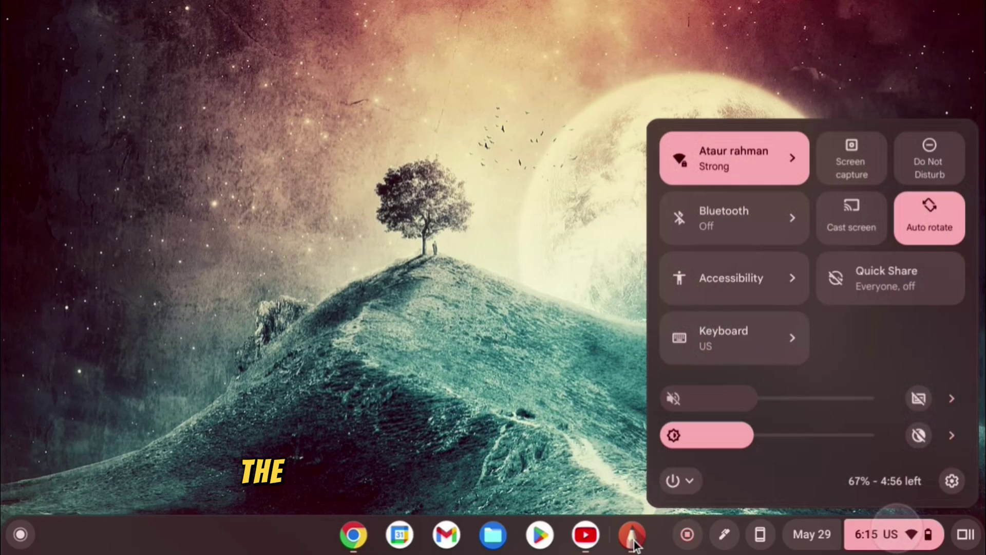
{"action": "left_click", "coordinate": [633, 537]}
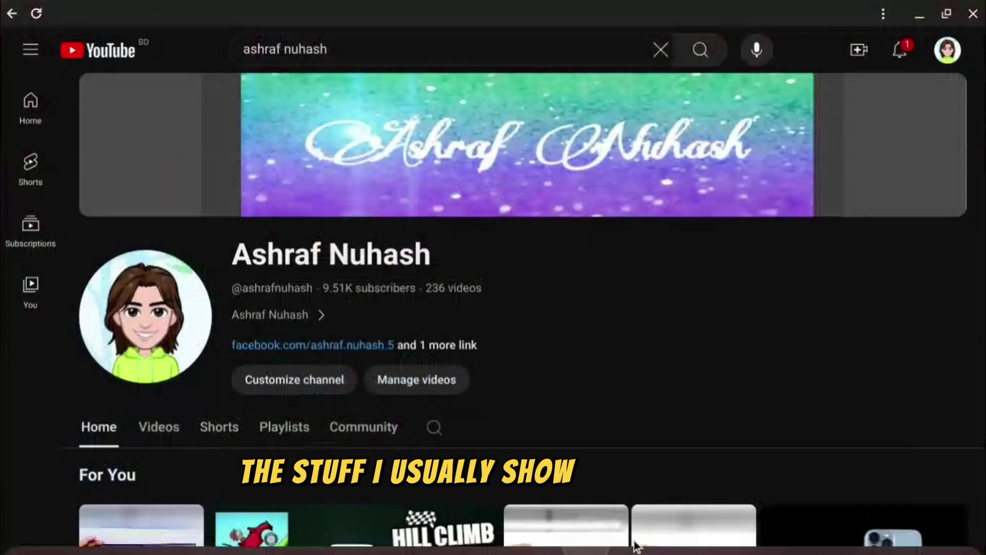
{"action": "scroll", "coordinate": [791, 244], "scroll_direction": "down", "scroll_amount": 6}
{"action": "left_click_drag", "start_coordinate": [791, 245], "coordinate": [771, 319]}
{"action": "scroll", "coordinate": [514, 308], "scroll_direction": "down", "scroll_amount": 4}
{"action": "left_click", "coordinate": [159, 92]}
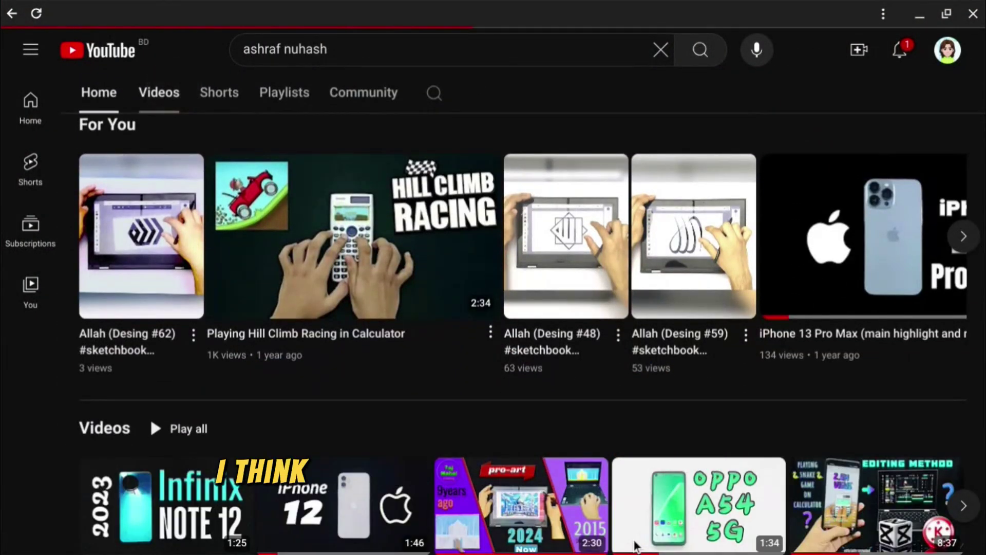
{"action": "left_click_drag", "start_coordinate": [839, 55], "coordinate": [839, 93]}
{"action": "scroll", "coordinate": [826, 345], "scroll_direction": "down", "scroll_amount": 1}
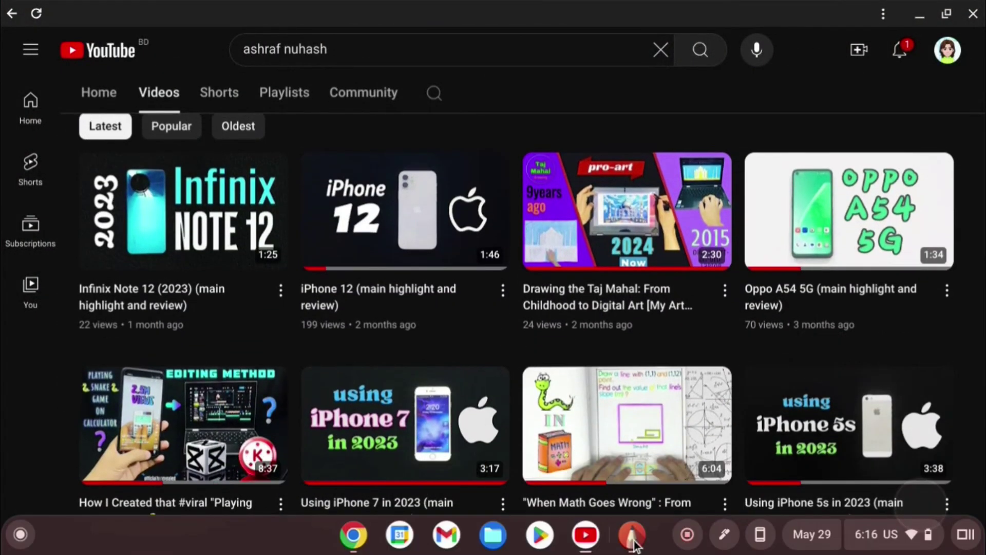
Switch to the Sketchbook drawing app.
{"action": "left_click", "coordinate": [633, 537]}
{"action": "left_click", "coordinate": [635, 542]}
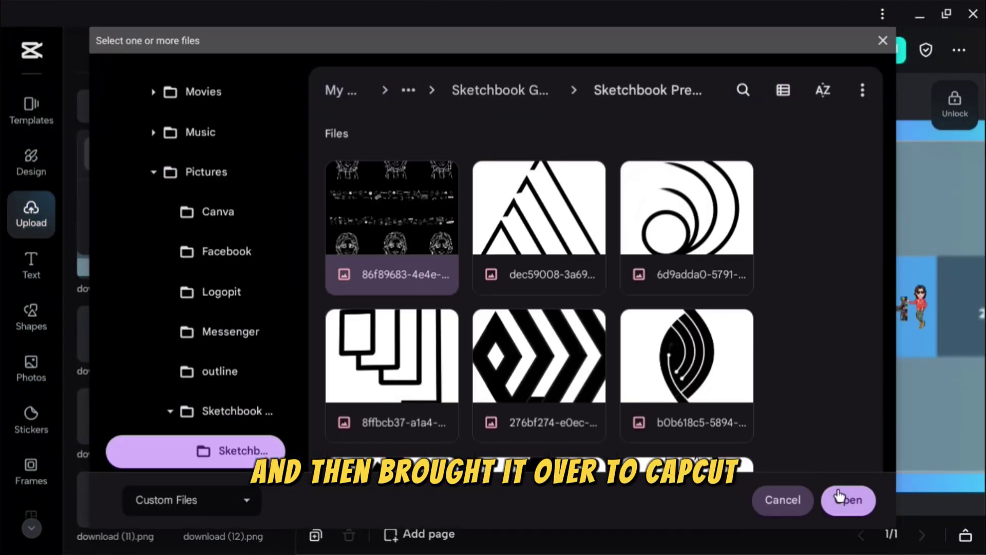
Upload the white line-art drawing from the Sketchbook folder to CapCut and enlarge the 4x-upscaled image to the full page width.
{"action": "left_click", "coordinate": [845, 499]}
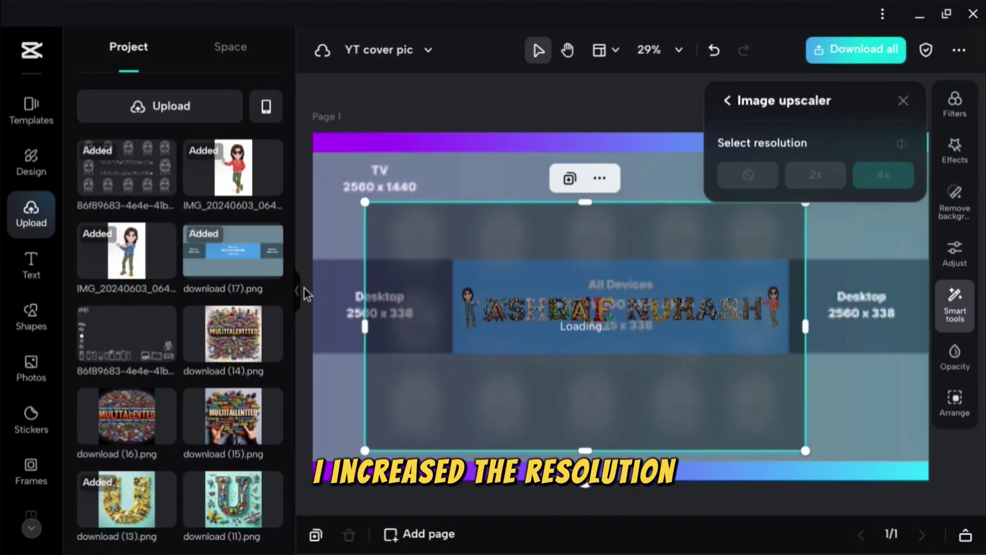
{"action": "left_click", "coordinate": [296, 291]}
{"action": "left_click_drag", "start_coordinate": [610, 432], "coordinate": [755, 481]}
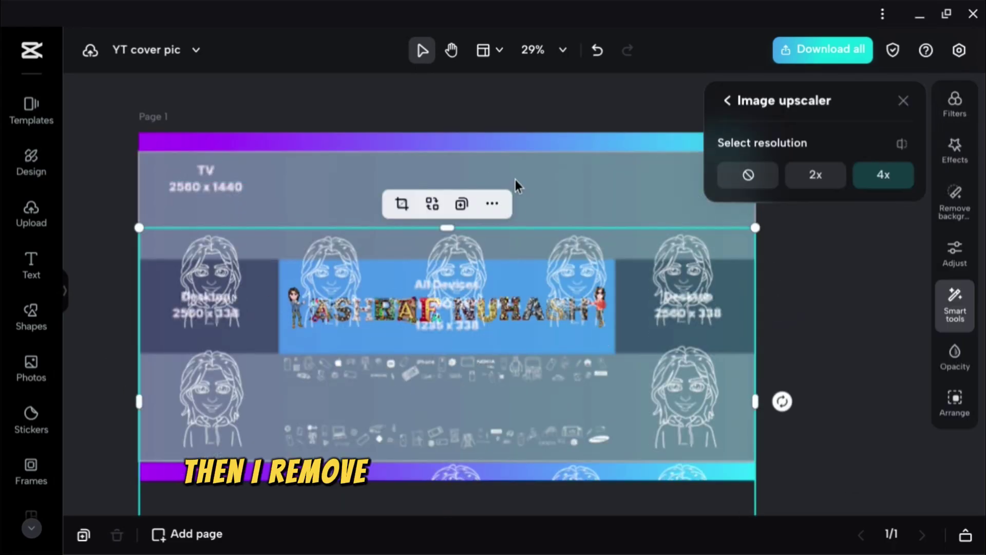
Delete the size guide image and move the line-art drawing up so that it covers the page.
{"action": "left_click", "coordinate": [462, 146]}
{"action": "left_click", "coordinate": [447, 127]}
{"action": "key", "text": "Delete"}
{"action": "left_click_drag", "start_coordinate": [421, 294], "coordinate": [417, 200]}
{"action": "left_click", "coordinate": [826, 412]}
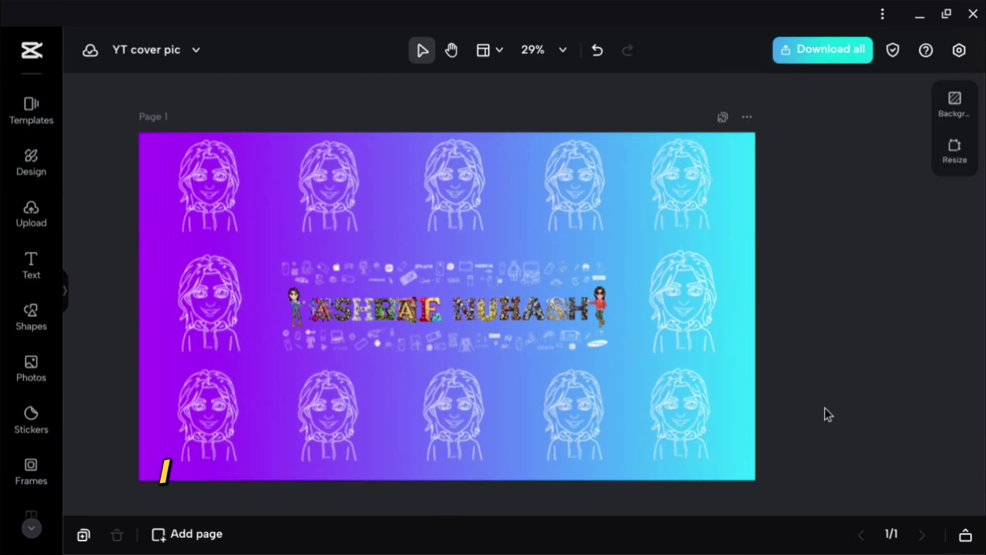
Examine the finished cover up close, from the first letter to the red-jacket cartoon, and as a whole.
{"action": "scroll", "coordinate": [396, 304], "scroll_direction": "up", "scroll_amount": 5}
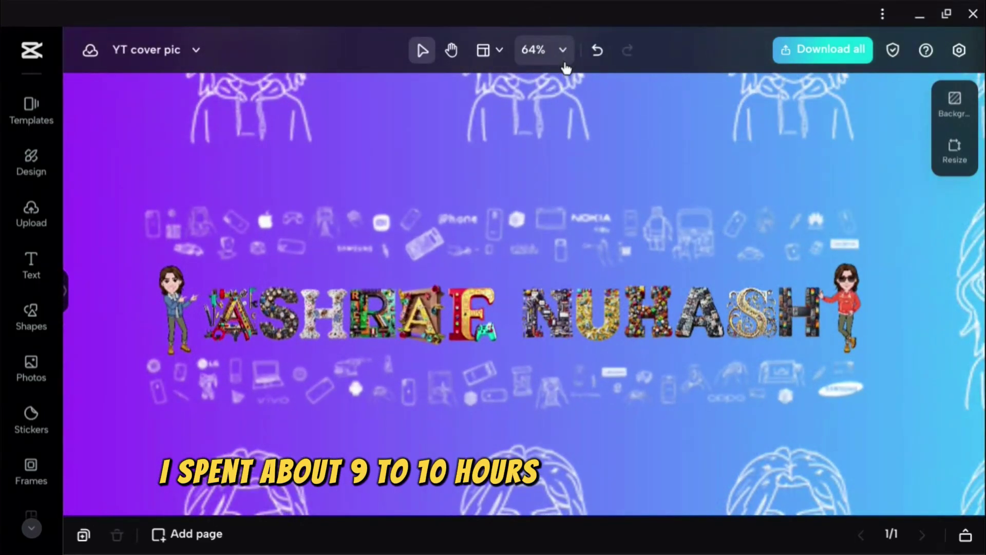
{"action": "scroll", "coordinate": [349, 304], "scroll_direction": "up", "scroll_amount": 3}
{"action": "left_click", "coordinate": [562, 50]}
{"action": "scroll", "coordinate": [244, 209], "scroll_direction": "up", "scroll_amount": 5}
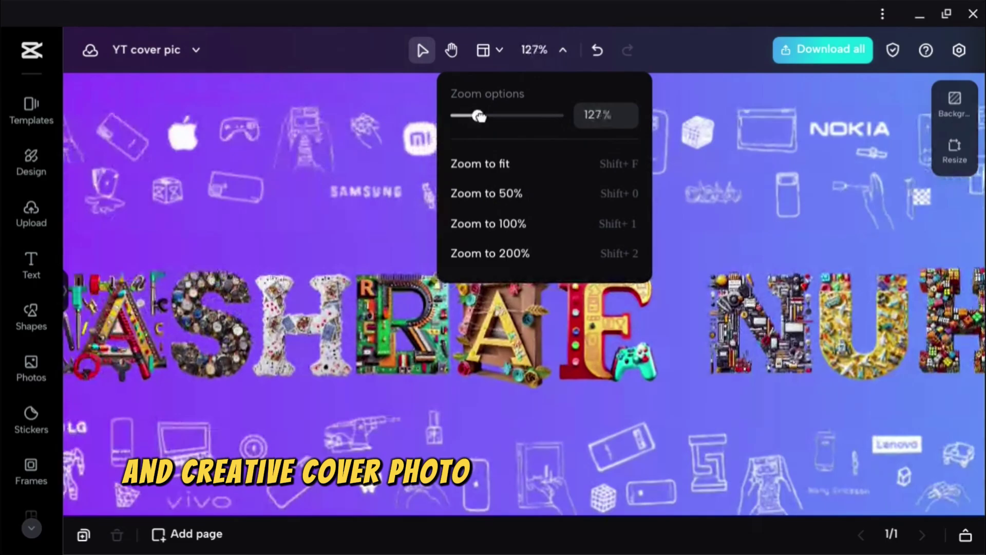
{"action": "scroll", "coordinate": [243, 210], "scroll_direction": "down", "scroll_amount": 4}
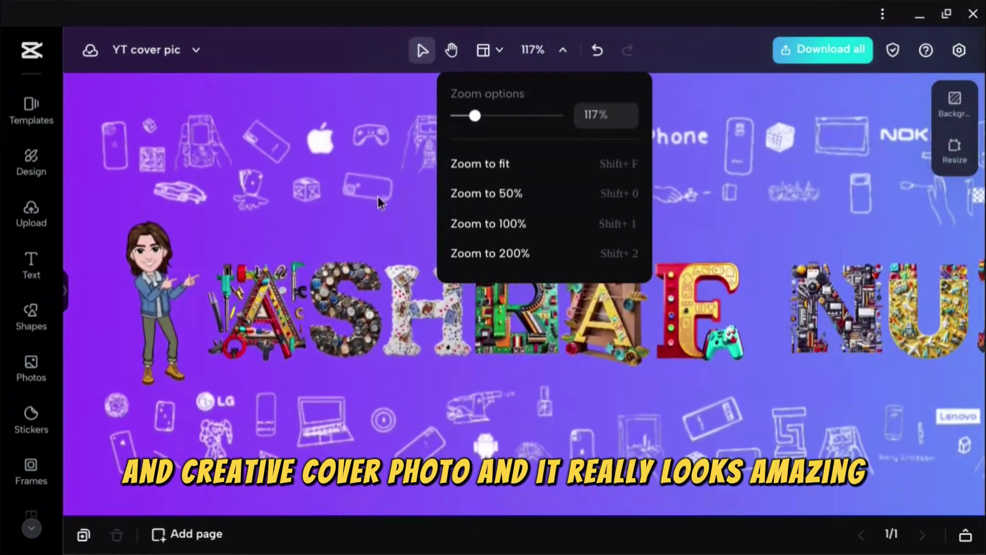
{"action": "left_click", "coordinate": [446, 222]}
{"action": "scroll", "coordinate": [446, 222], "scroll_direction": "right", "scroll_amount": 10}
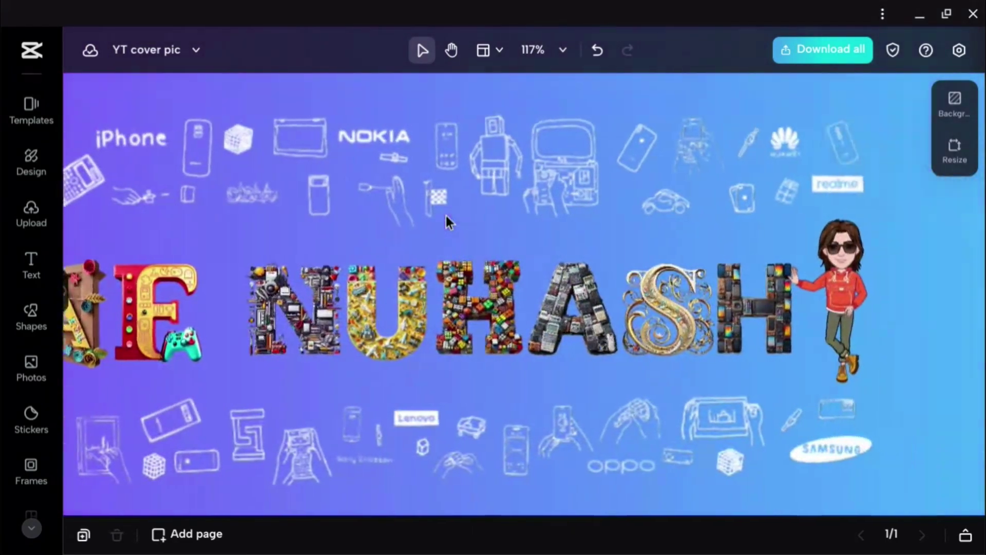
{"action": "scroll", "coordinate": [446, 222], "scroll_direction": "down", "scroll_amount": 1}
{"action": "scroll", "coordinate": [446, 222], "scroll_direction": "down", "scroll_amount": 5}
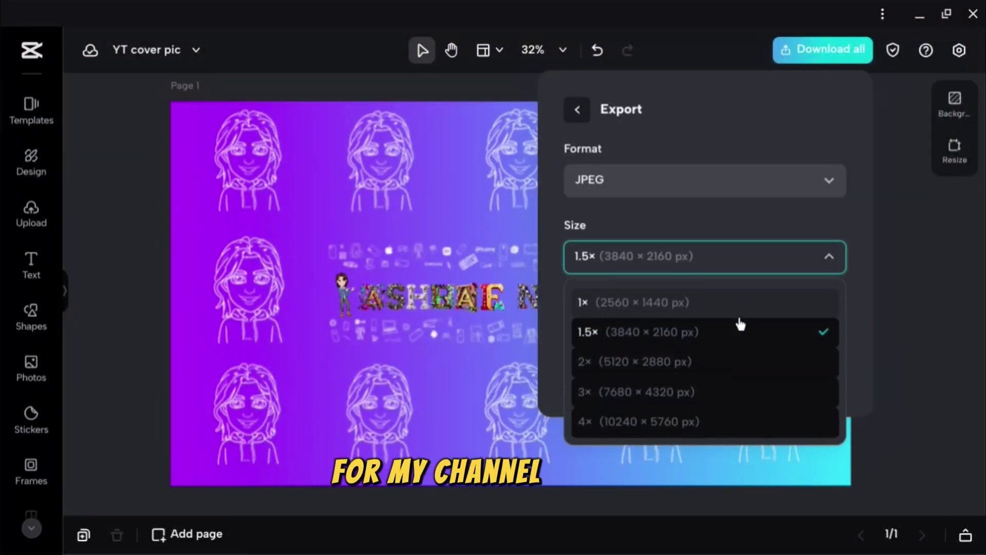
Export the cover as a high-quality JPEG at 1.5× (3840 × 2160 px) and open the saved YT cover pic.jpeg.
{"action": "left_click", "coordinate": [758, 372]}
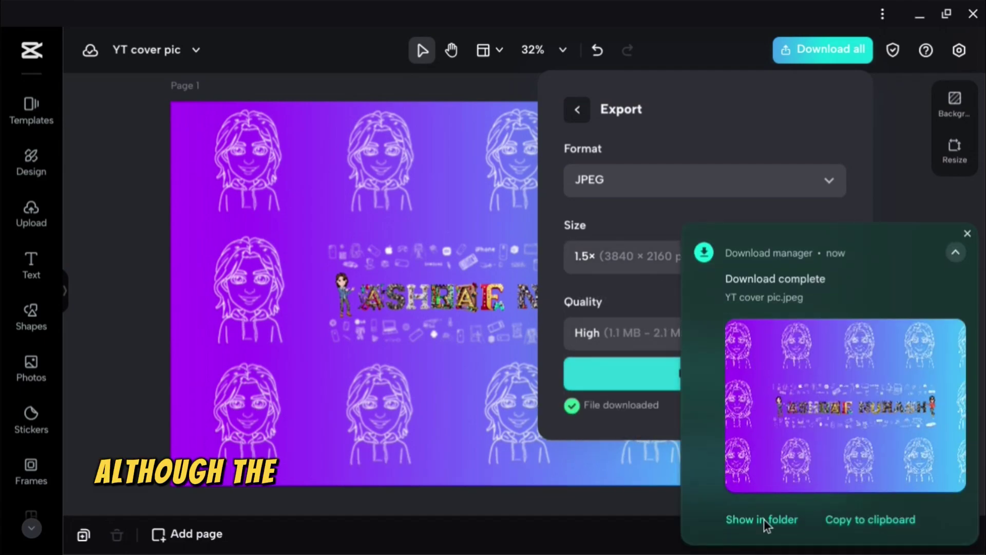
{"action": "left_click", "coordinate": [764, 521]}
{"action": "double_click", "coordinate": [425, 369]}
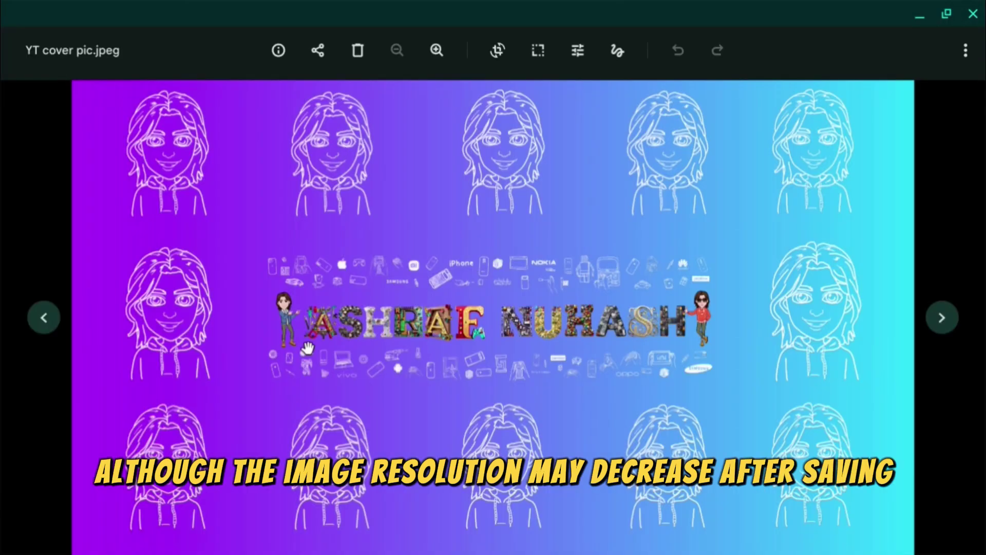
Inspect the exported image's sharpness across the letters, check its file details, and close the viewer.
{"action": "scroll", "coordinate": [390, 289], "scroll_direction": "up", "scroll_amount": 5}
{"action": "scroll", "coordinate": [390, 289], "scroll_direction": "right", "scroll_amount": 10}
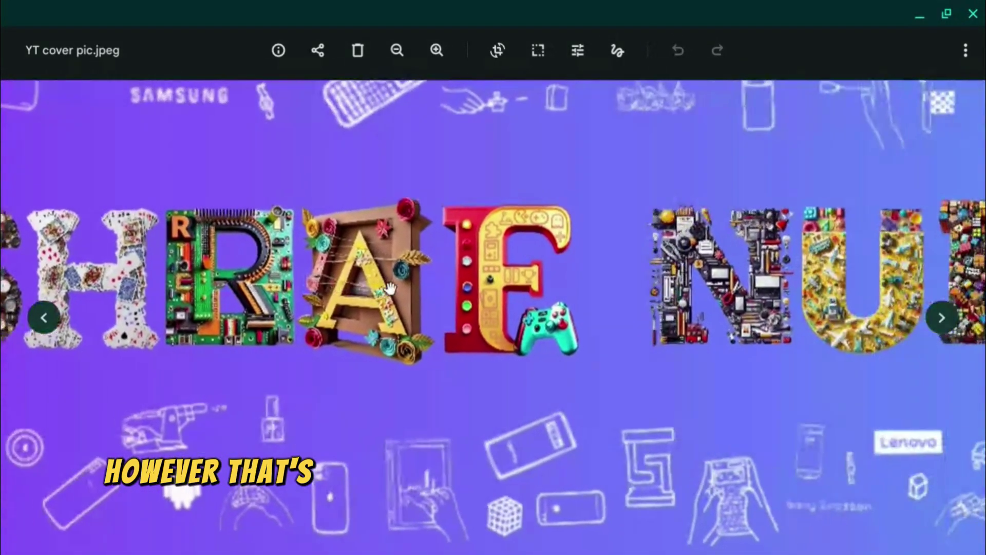
{"action": "scroll", "coordinate": [390, 288], "scroll_direction": "right", "scroll_amount": 5}
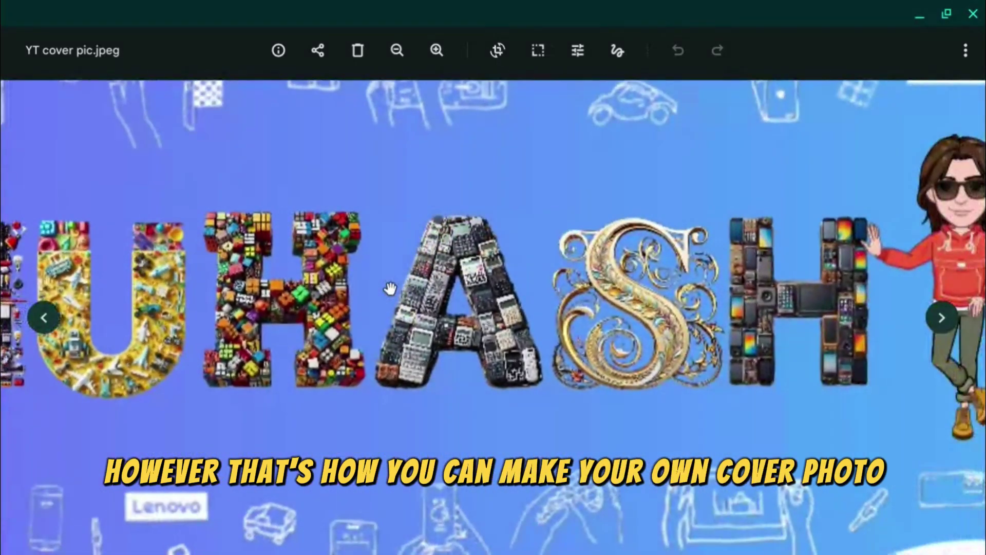
{"action": "scroll", "coordinate": [390, 289], "scroll_direction": "down", "scroll_amount": 5}
{"action": "scroll", "coordinate": [390, 288], "scroll_direction": "down", "scroll_amount": 5}
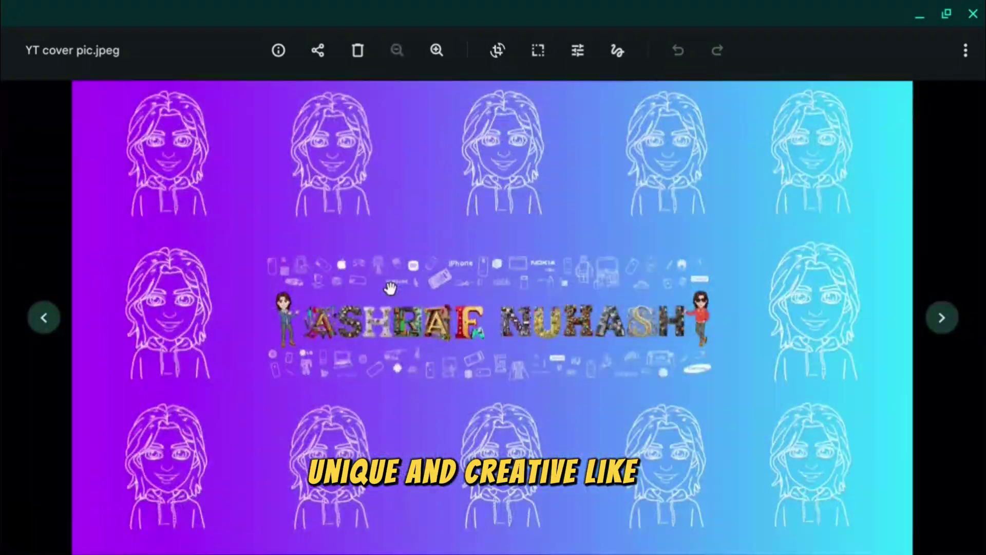
{"action": "key", "text": "i"}
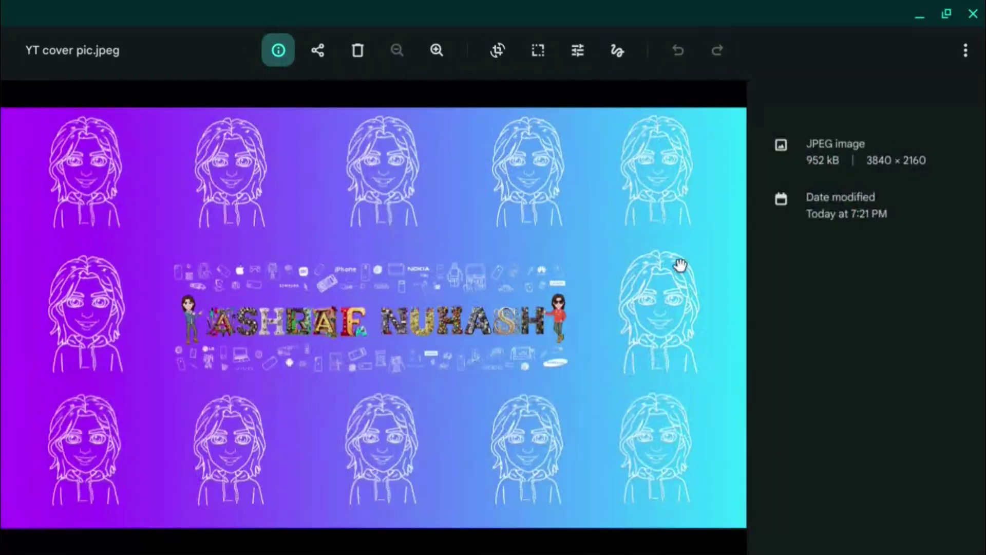
{"action": "left_click", "coordinate": [971, 11]}
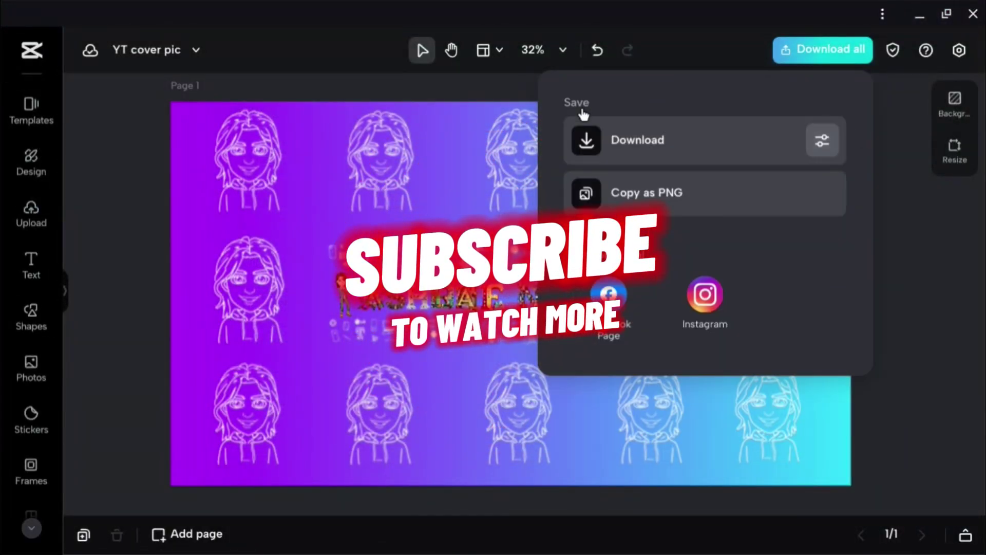